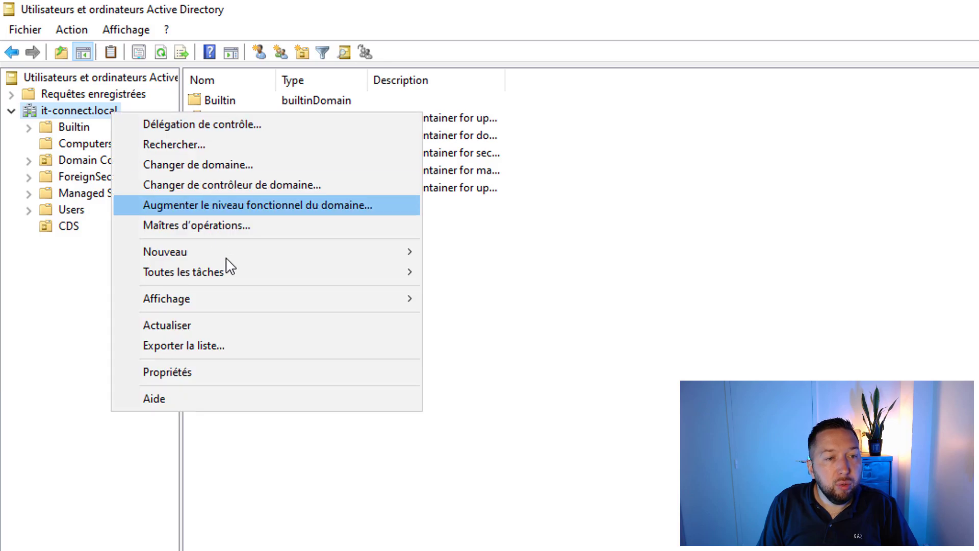
Step: Create the Provisioning organizational unit at the domain root
{"action": "mouse_move", "coordinate": [246, 256]}
{"action": "left_click", "coordinate": [525, 393]}
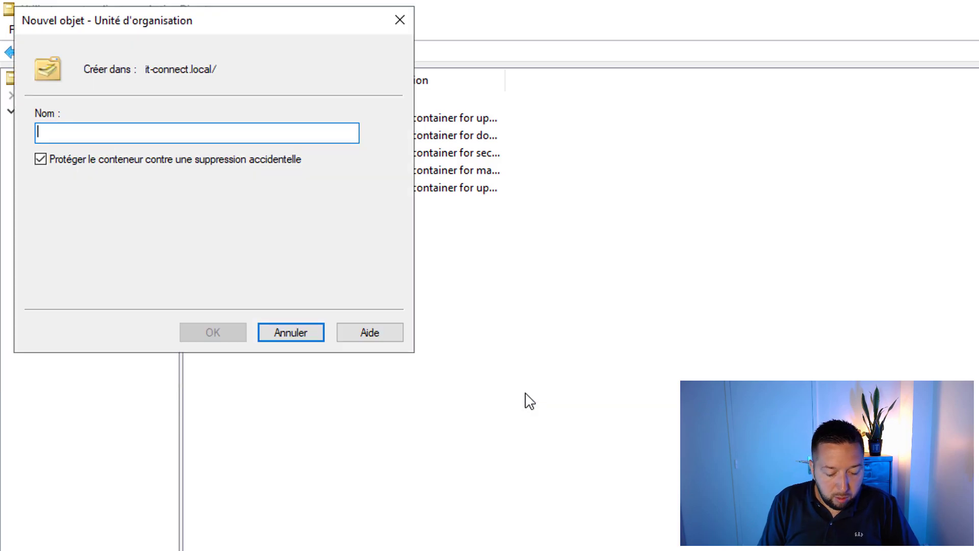
{"action": "type", "text": "Provisioning"}
{"action": "key", "text": "Return"}
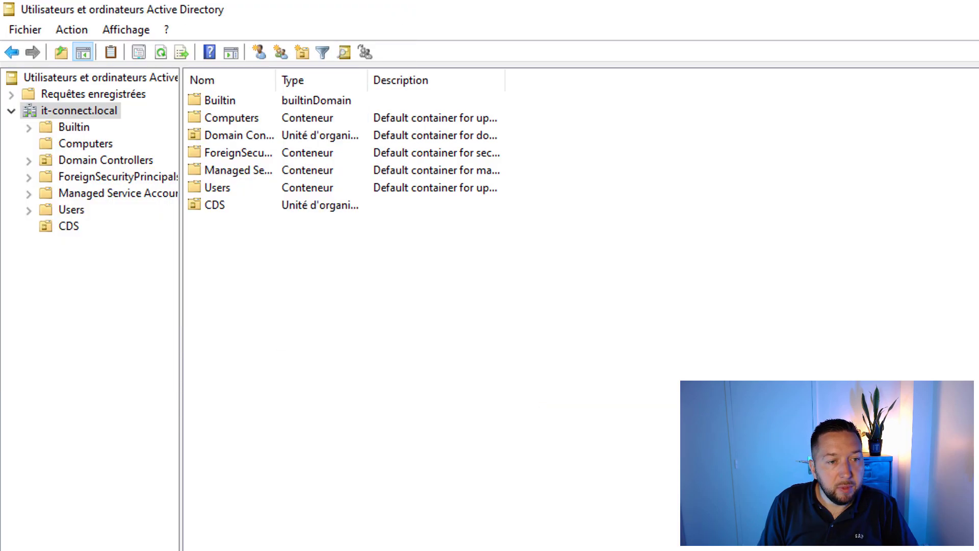
{"action": "left_click", "coordinate": [120, 244]}
Step: In the CDS OU, start a new user named CDS MDT with logon name cds-mdt
{"action": "left_click", "coordinate": [72, 228]}
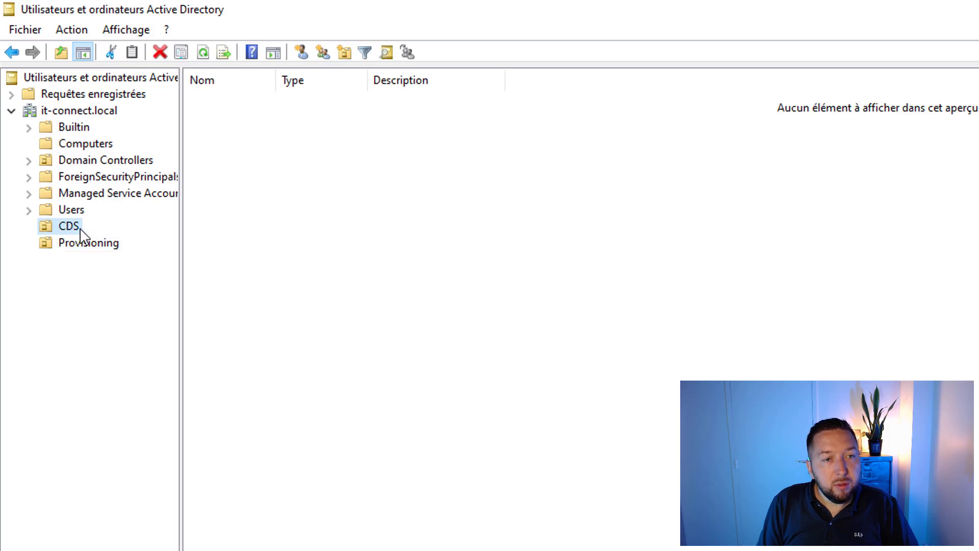
{"action": "right_click", "coordinate": [201, 120]}
{"action": "mouse_move", "coordinate": [305, 197]}
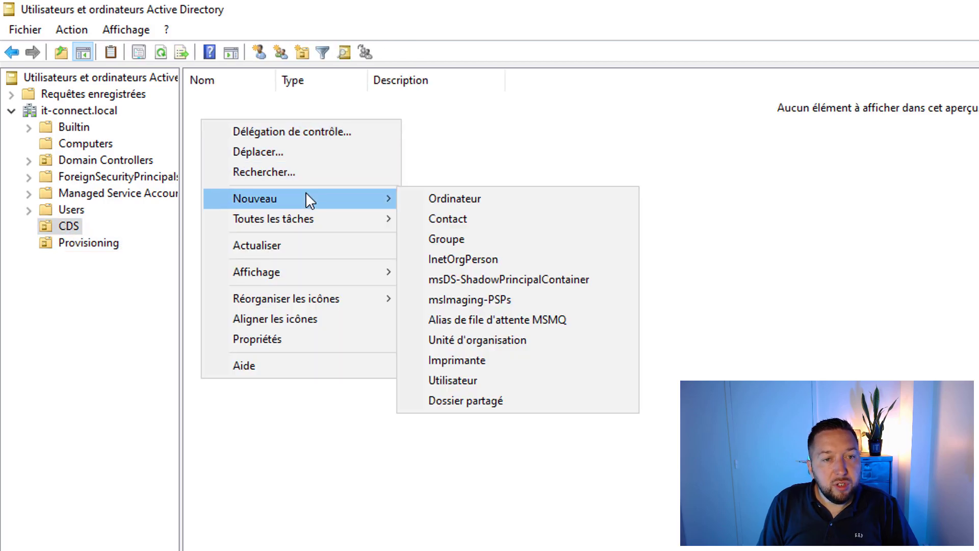
{"action": "left_click", "coordinate": [446, 380]}
{"action": "left_click_drag", "start_coordinate": [236, 28], "coordinate": [430, 190]}
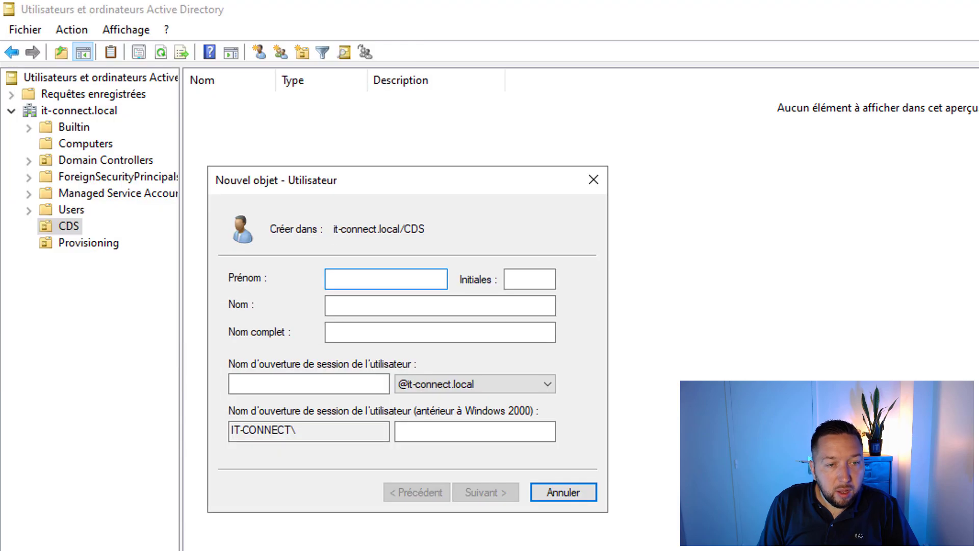
{"action": "type", "text": "CDS"}
{"action": "left_click", "coordinate": [380, 303]}
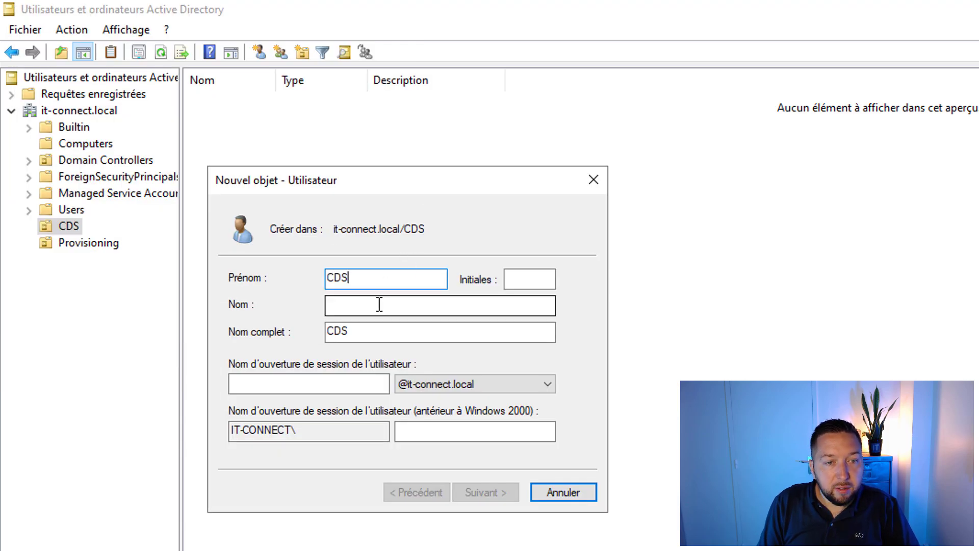
{"action": "type", "text": "MDT"}
{"action": "left_click", "coordinate": [306, 382]}
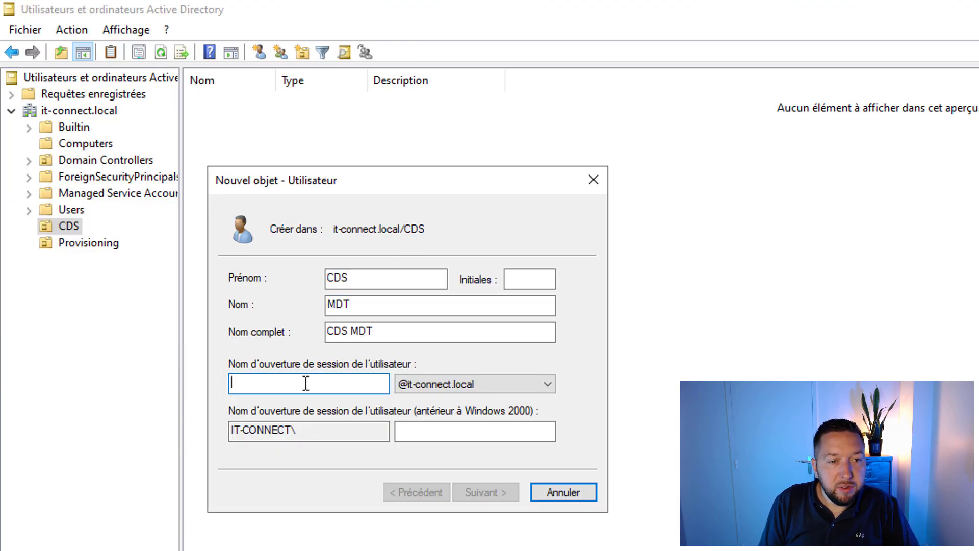
{"action": "type", "text": "cds-mdt"}
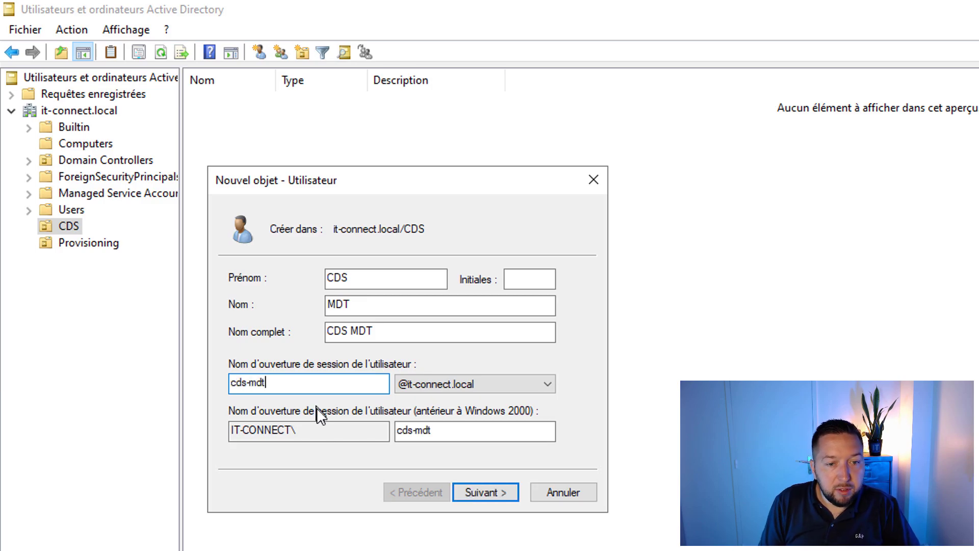
Step: Give the user a password that never expires and cannot be changed, then finish creating it
{"action": "left_click", "coordinate": [477, 492]}
{"action": "type", "text": "•"}
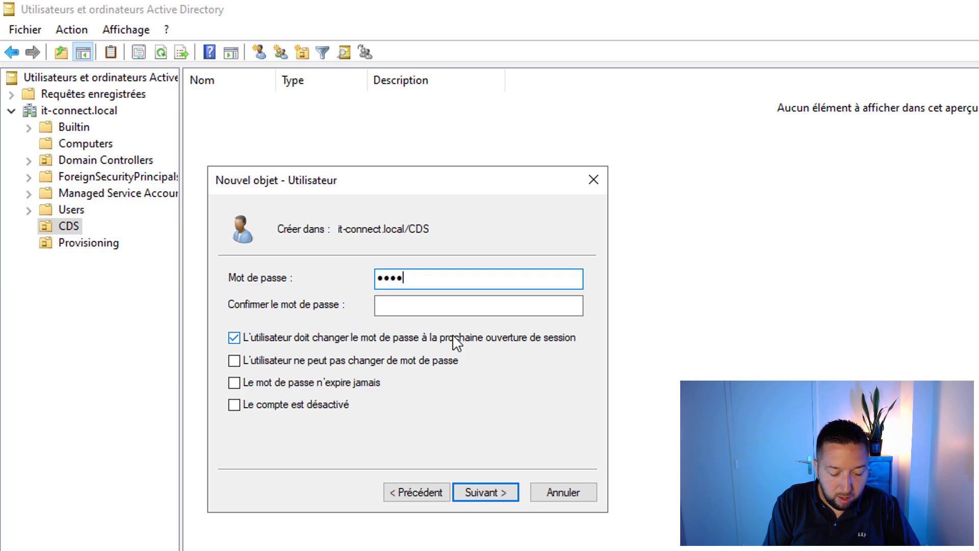
{"action": "type", "text": "••••••••"}
{"action": "key", "text": "Tab"}
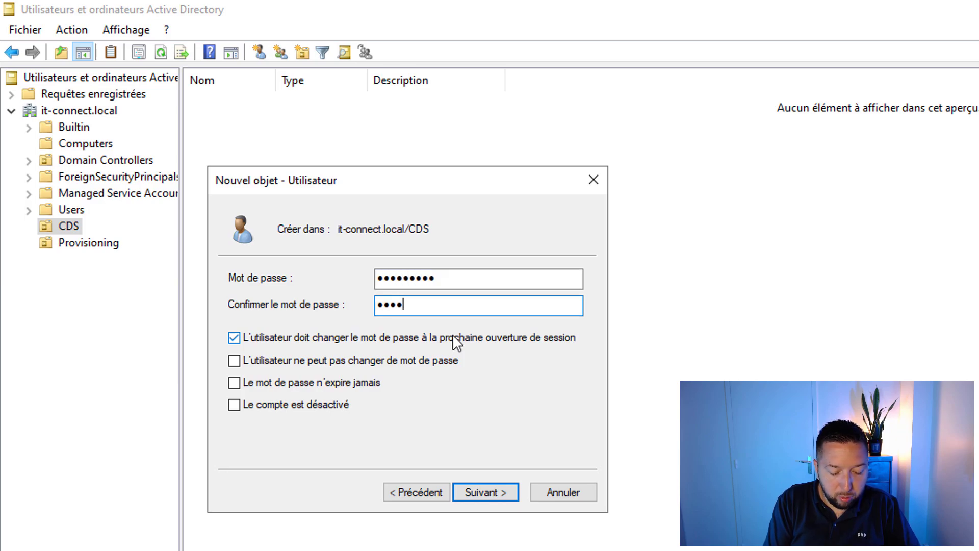
{"action": "type", "text": "•••••••••"}
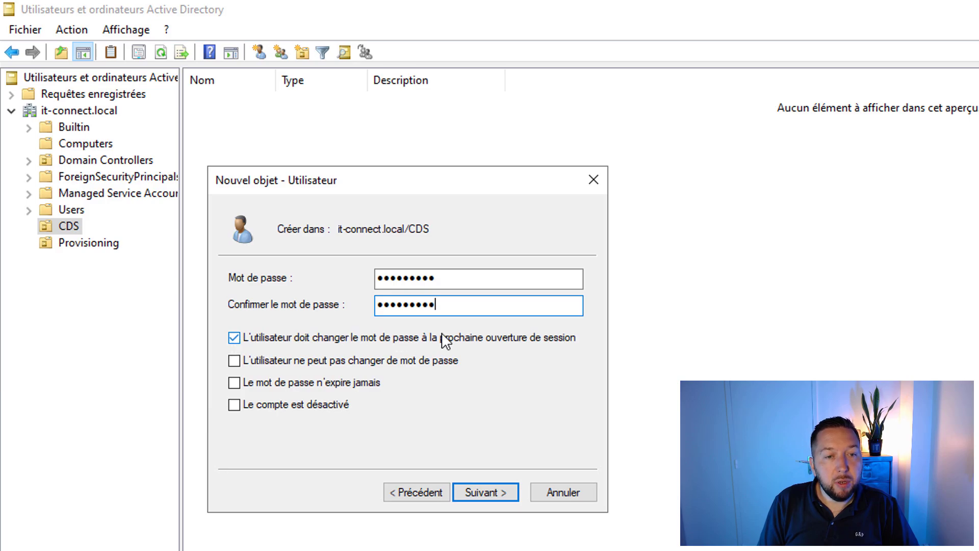
{"action": "left_click", "coordinate": [499, 340]}
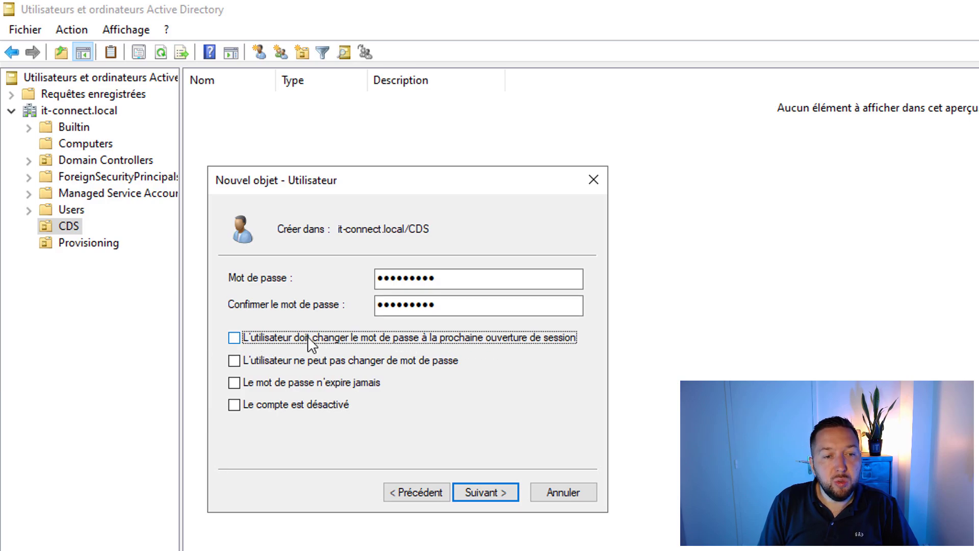
{"action": "left_click", "coordinate": [263, 387]}
{"action": "left_click", "coordinate": [260, 363]}
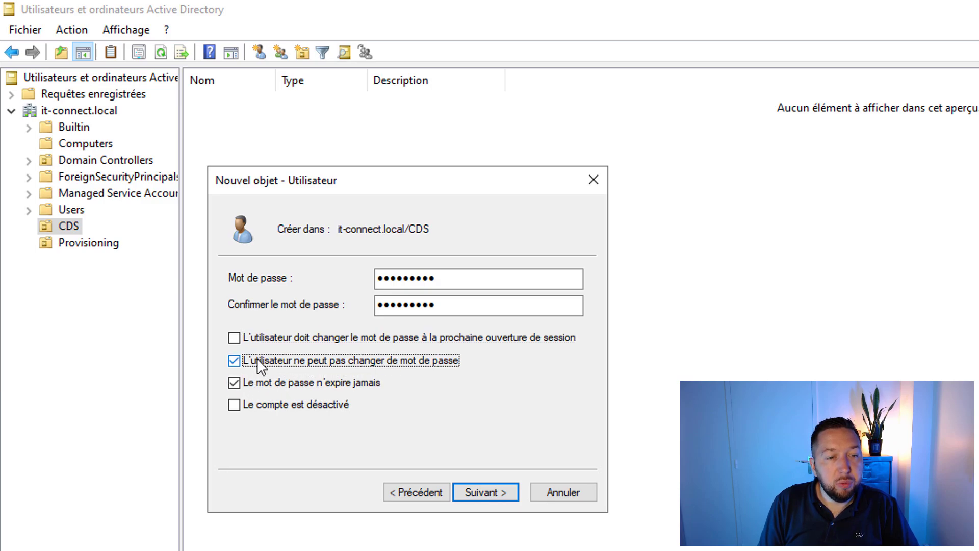
{"action": "left_click", "coordinate": [497, 492]}
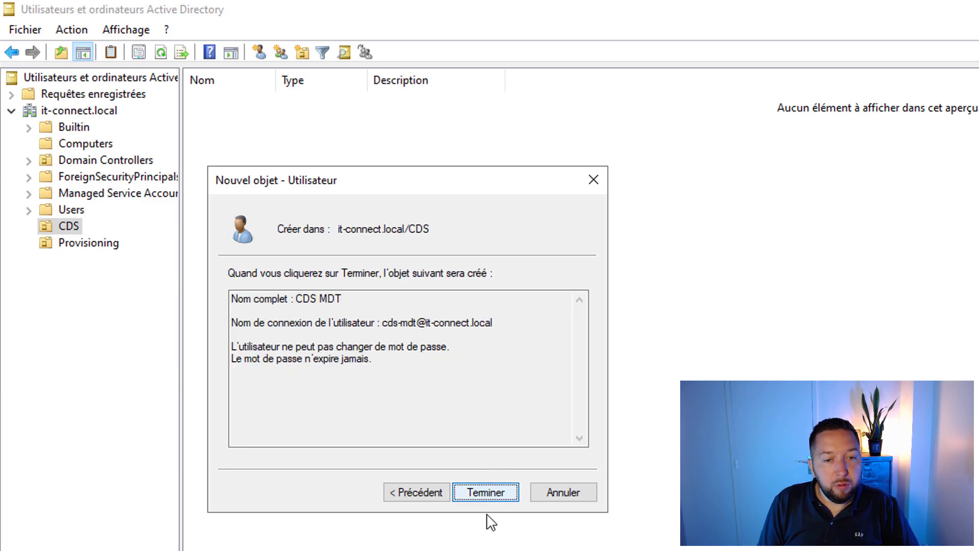
{"action": "left_click", "coordinate": [489, 497]}
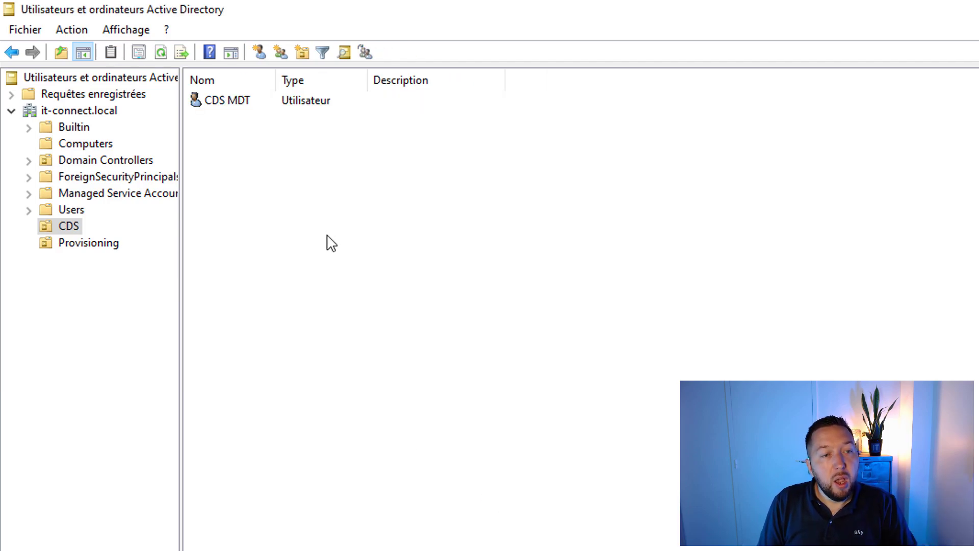
Step: Check the Provisioning OU's properties, then enable Advanced Features to reveal the hidden containers
{"action": "left_click", "coordinate": [92, 244]}
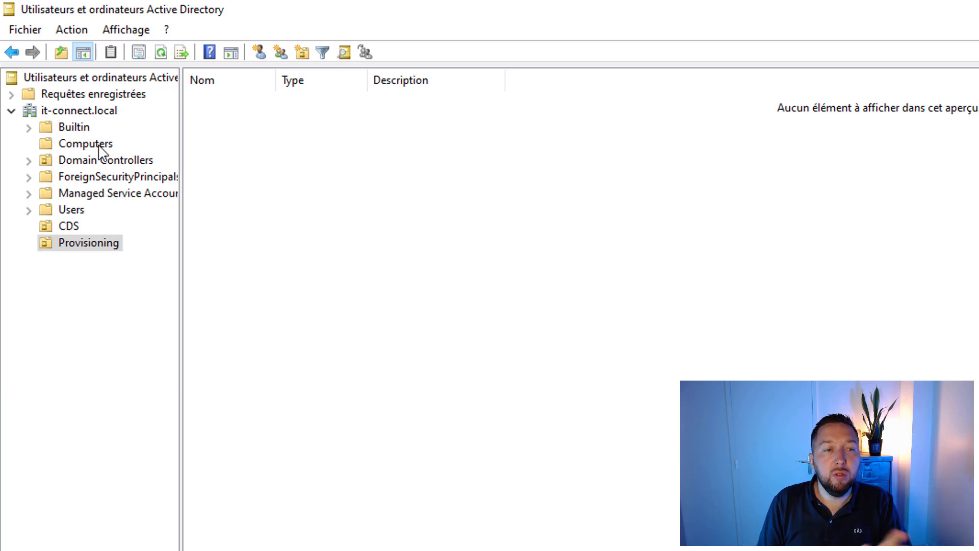
{"action": "left_click", "coordinate": [97, 145]}
{"action": "left_click", "coordinate": [111, 246]}
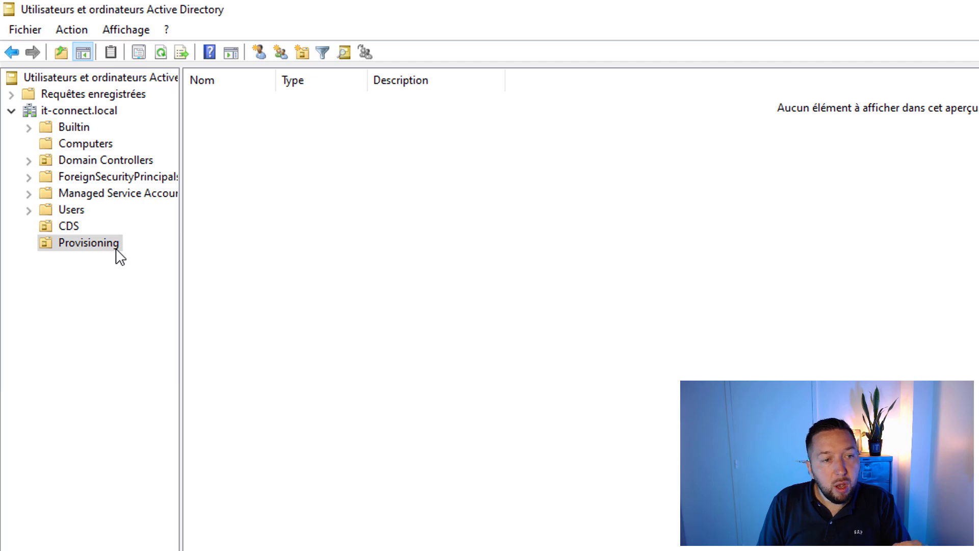
{"action": "right_click", "coordinate": [119, 255]}
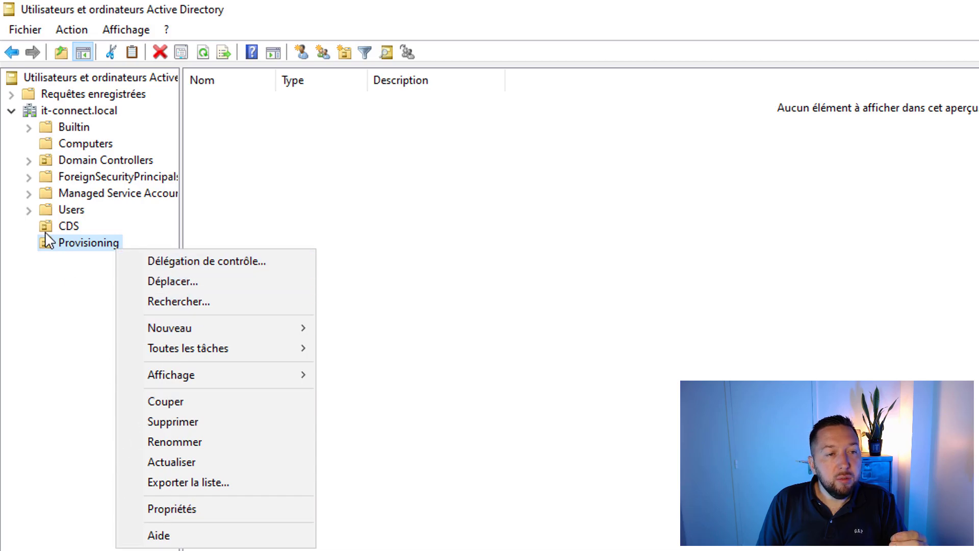
{"action": "left_click", "coordinate": [178, 509]}
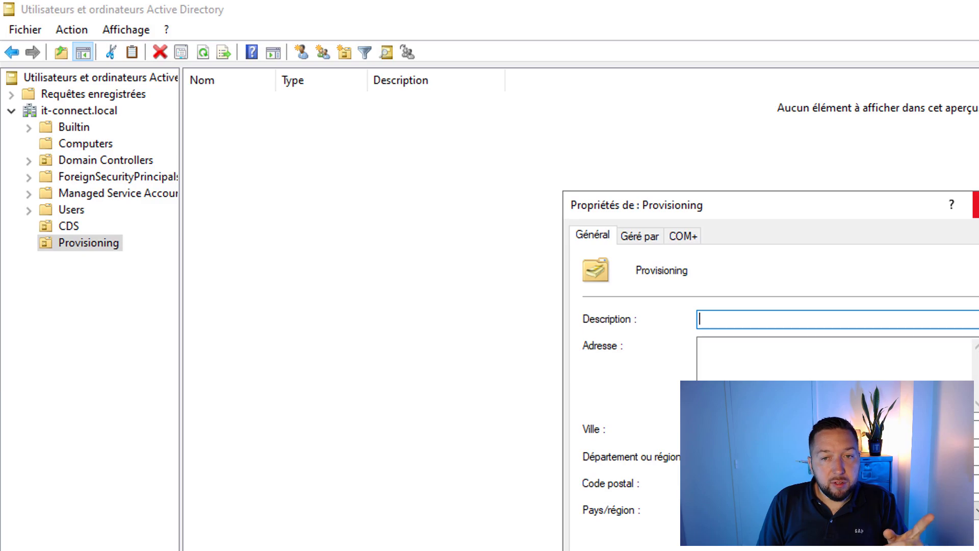
{"action": "left_click", "coordinate": [976, 205]}
{"action": "left_click", "coordinate": [127, 30]}
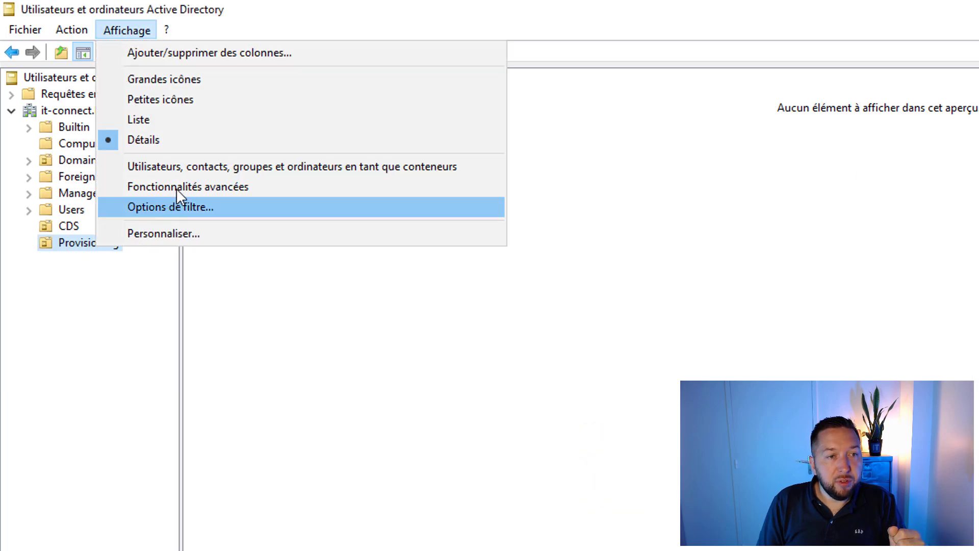
{"action": "left_click", "coordinate": [145, 186]}
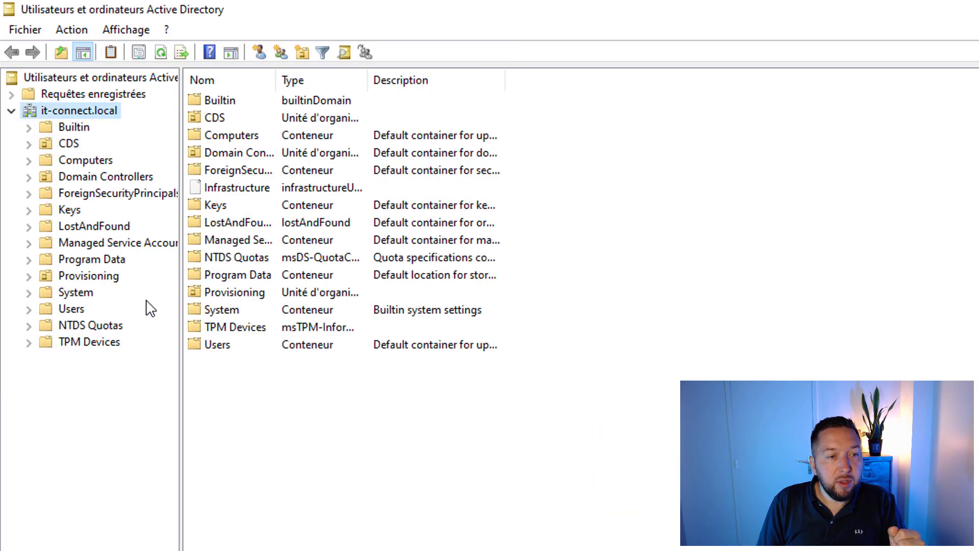
Step: Open the advanced security settings of the Provisioning OU from its Security properties
{"action": "left_click", "coordinate": [72, 279]}
{"action": "right_click", "coordinate": [95, 278]}
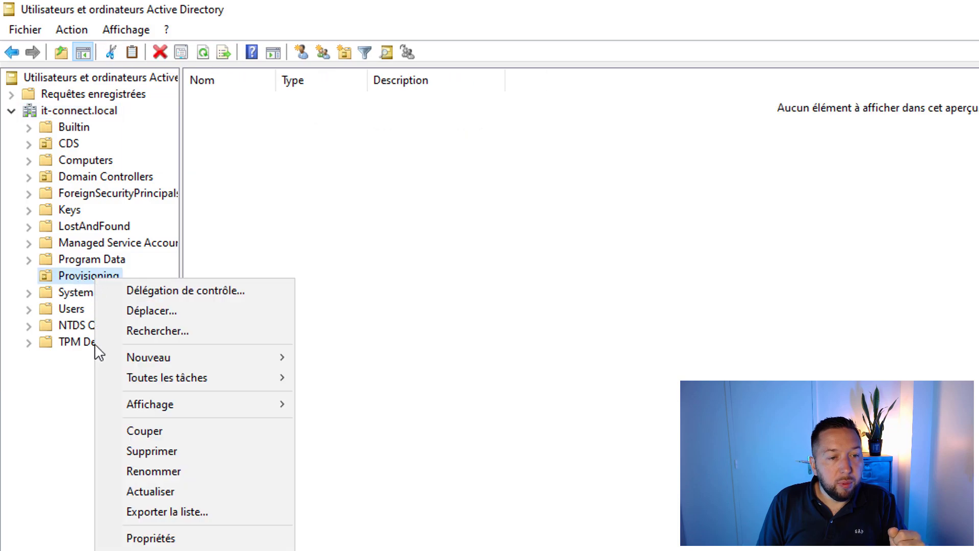
{"action": "left_click", "coordinate": [117, 539]}
{"action": "left_click_drag", "start_coordinate": [603, 210], "coordinate": [229, 149]}
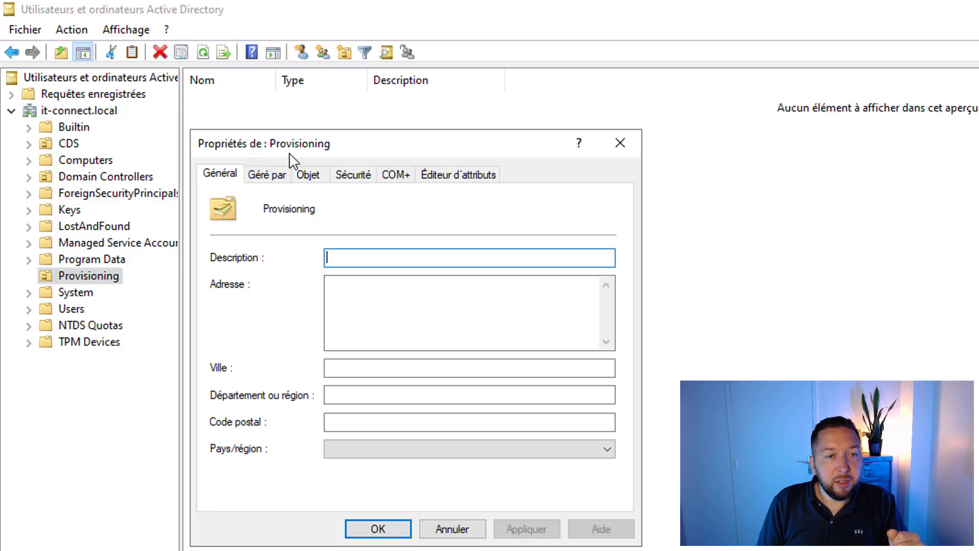
{"action": "left_click", "coordinate": [354, 184]}
{"action": "left_click", "coordinate": [583, 464]}
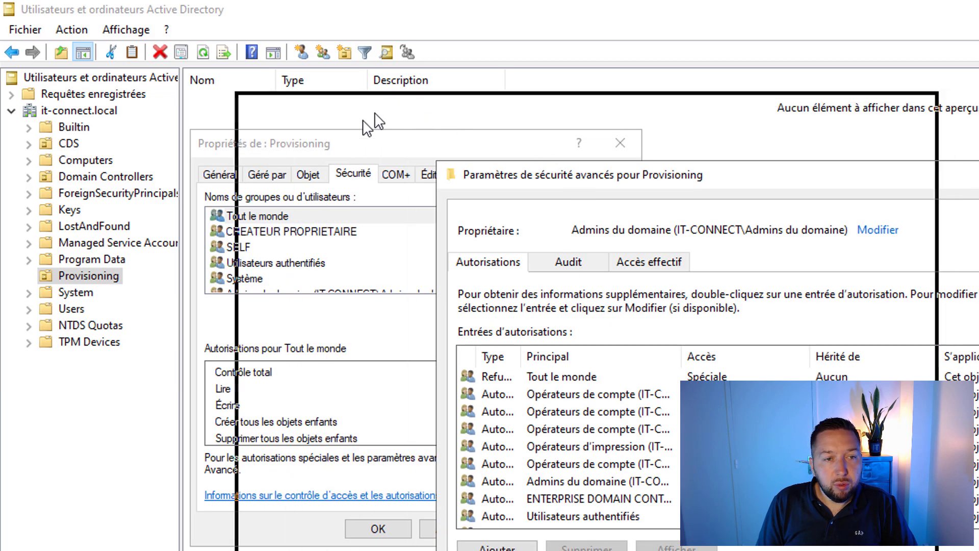
Step: Add a permission entry and resolve cds-mdt to CDS MDT as its principal
{"action": "left_click", "coordinate": [289, 484]}
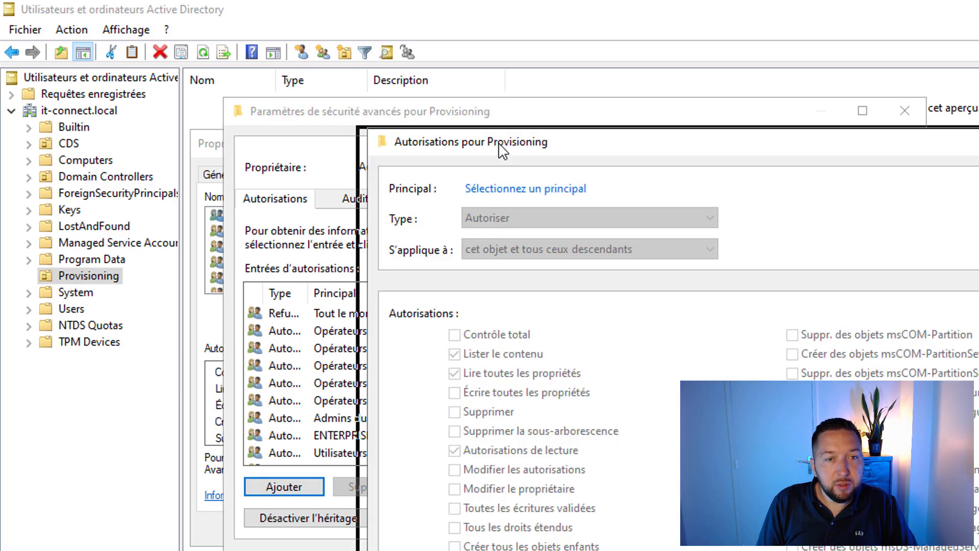
{"action": "left_click_drag", "start_coordinate": [510, 153], "coordinate": [360, 147]}
{"action": "left_click", "coordinate": [420, 189]}
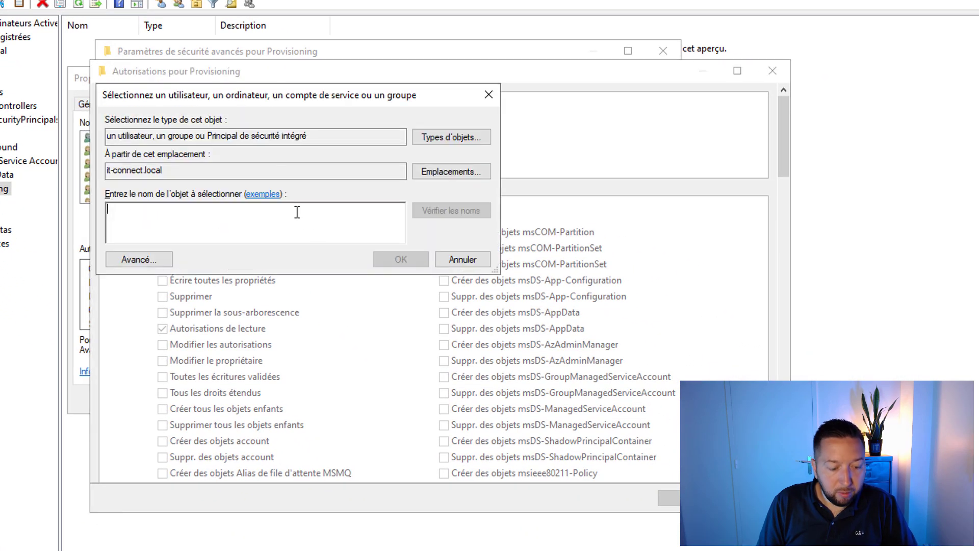
{"action": "type", "text": "cds-mdt"}
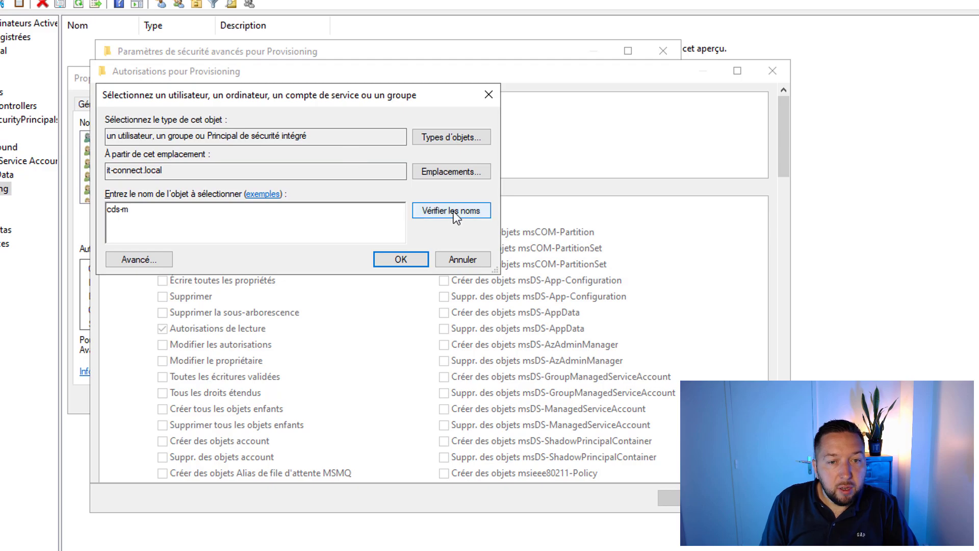
{"action": "left_click", "coordinate": [454, 211]}
{"action": "left_click", "coordinate": [403, 260]}
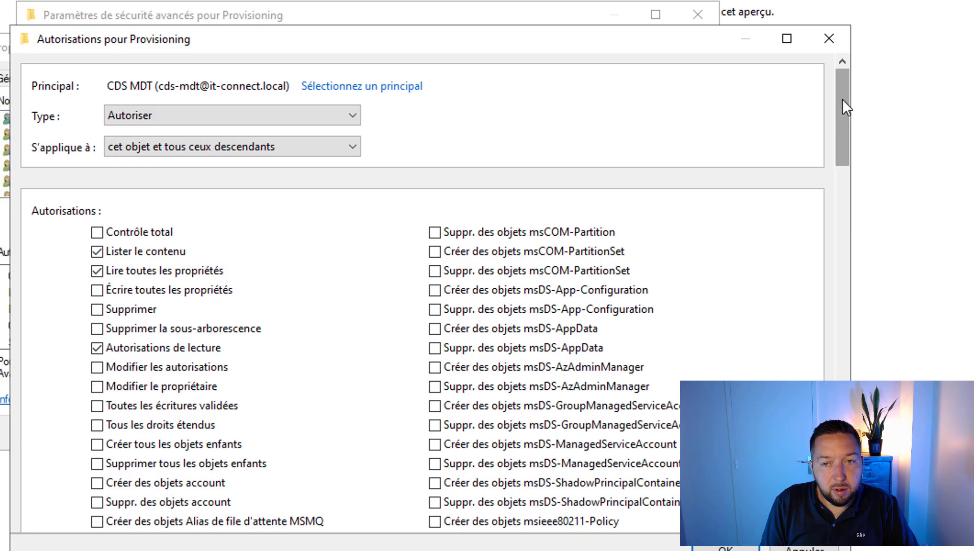
Step: Allow CDS MDT to create and delete Computer objects in Provisioning, then start another permission entry
{"action": "left_click_drag", "start_coordinate": [843, 100], "coordinate": [854, 202]}
{"action": "left_click", "coordinate": [434, 368]}
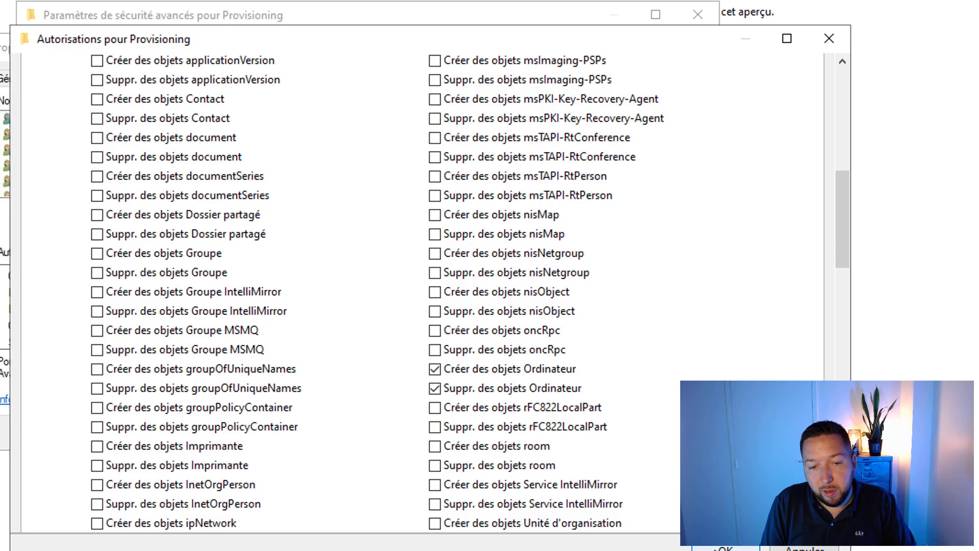
{"action": "left_click", "coordinate": [718, 548]}
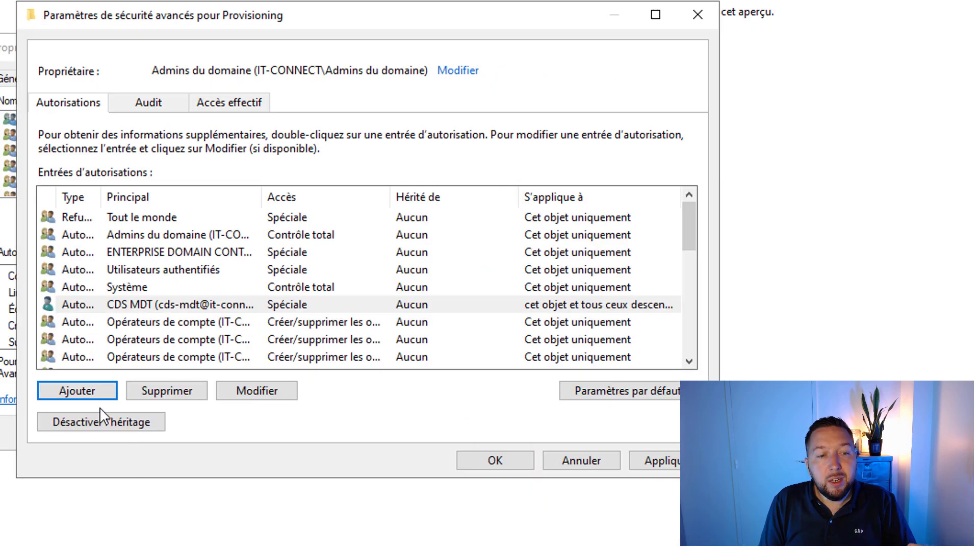
{"action": "left_click", "coordinate": [89, 396]}
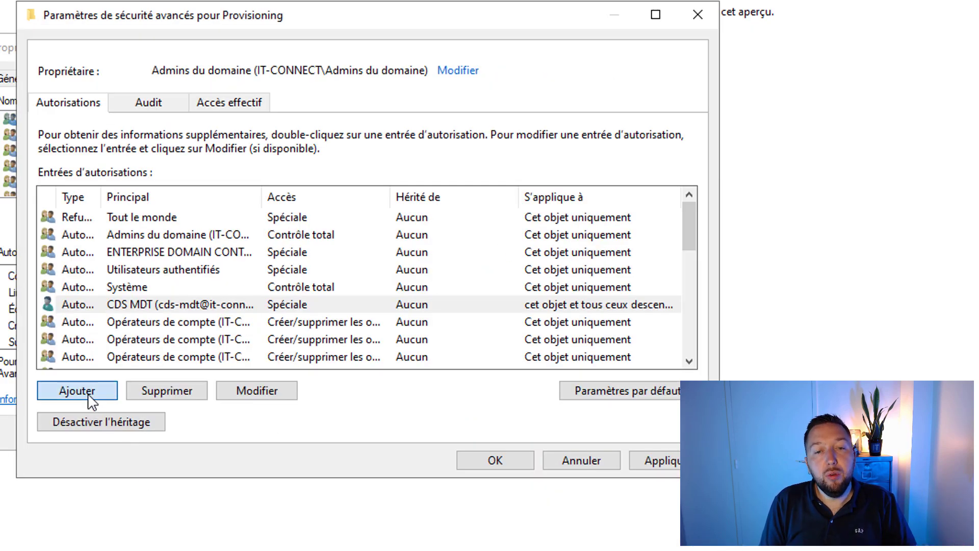
{"action": "left_click_drag", "start_coordinate": [349, 49], "coordinate": [191, 44]}
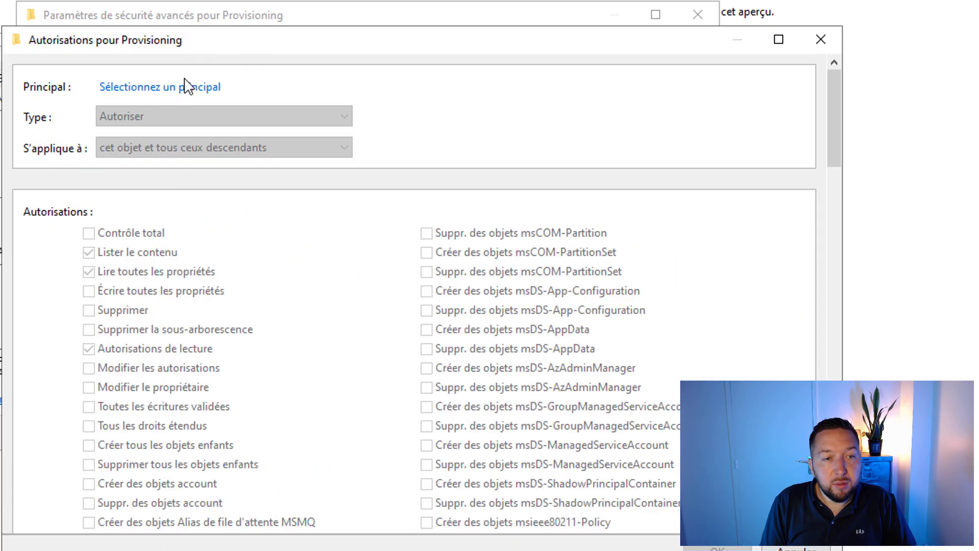
Step: Set CDS MDT as the principal and apply the entry to descendant Computer objects
{"action": "left_click", "coordinate": [168, 88]}
{"action": "type", "text": "cds-m"}
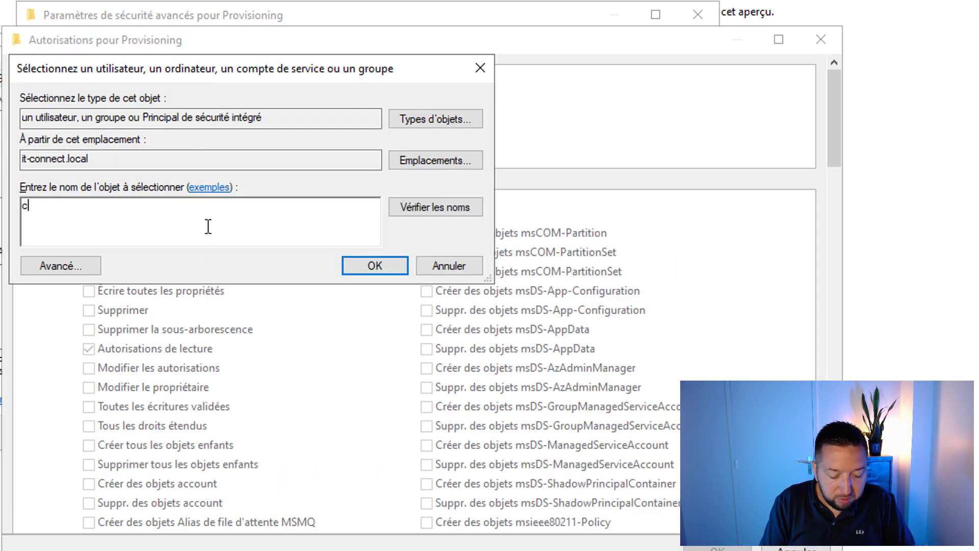
{"action": "left_click", "coordinate": [402, 214]}
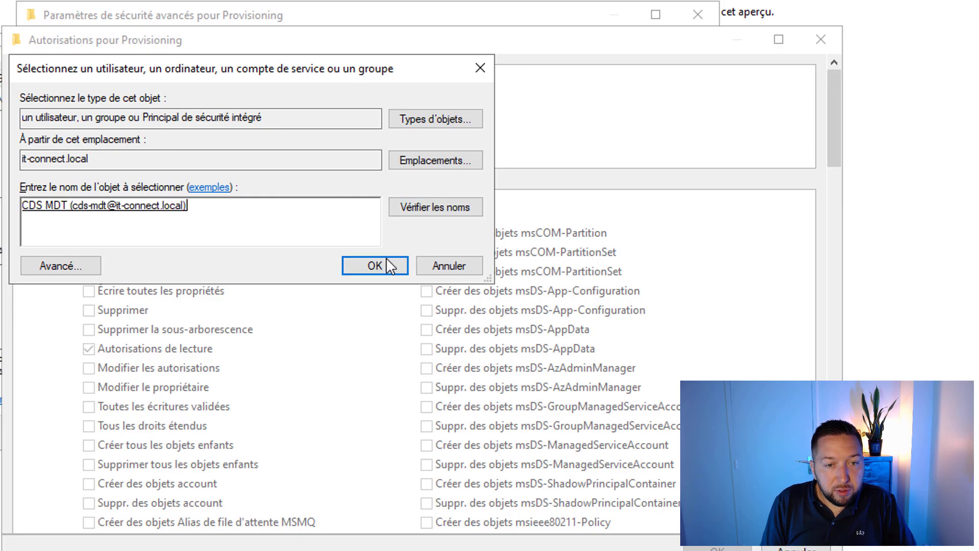
{"action": "left_click", "coordinate": [375, 265]}
{"action": "left_click", "coordinate": [152, 148]}
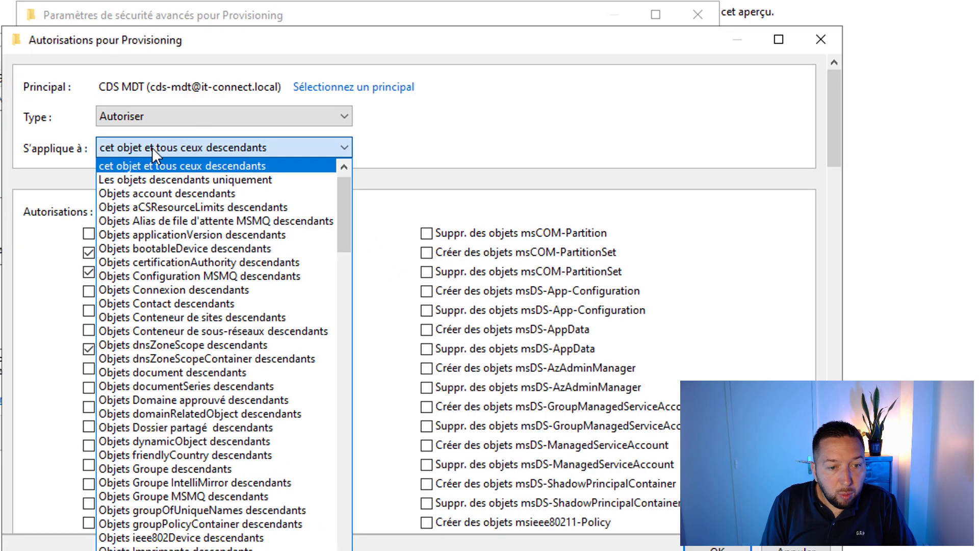
{"action": "scroll", "coordinate": [209, 332], "scroll_direction": "down", "scroll_amount": 4}
{"action": "scroll", "coordinate": [211, 334], "scroll_direction": "down", "scroll_amount": 20}
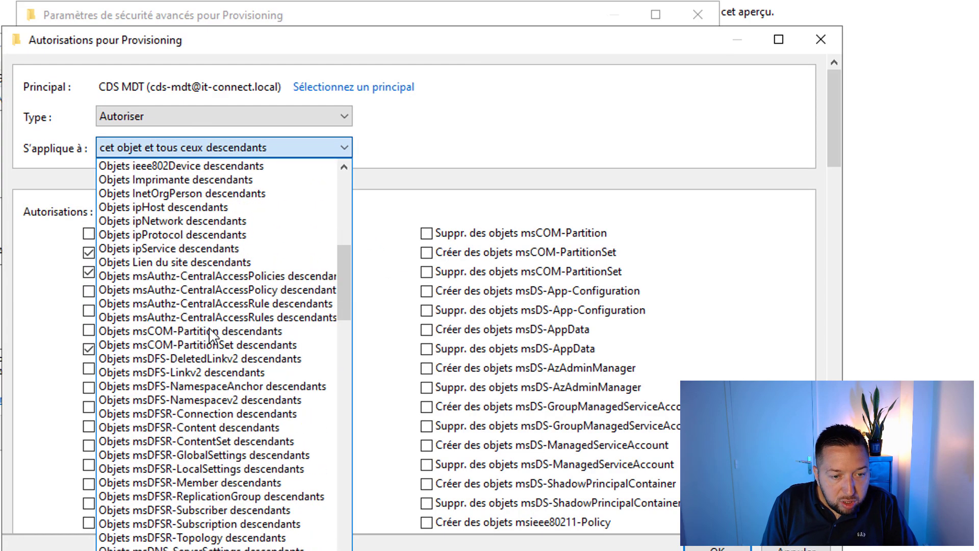
{"action": "scroll", "coordinate": [214, 374], "scroll_direction": "down", "scroll_amount": 10}
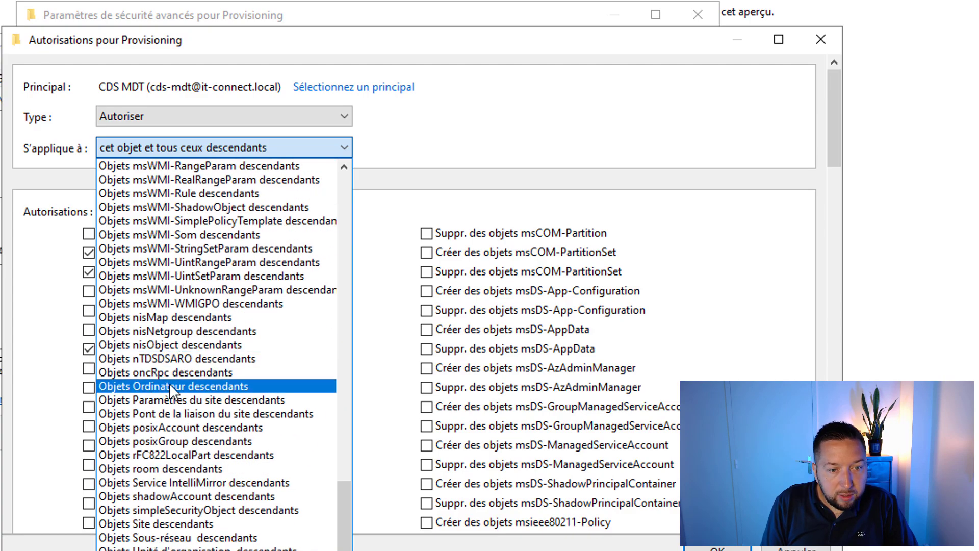
{"action": "left_click", "coordinate": [170, 386]}
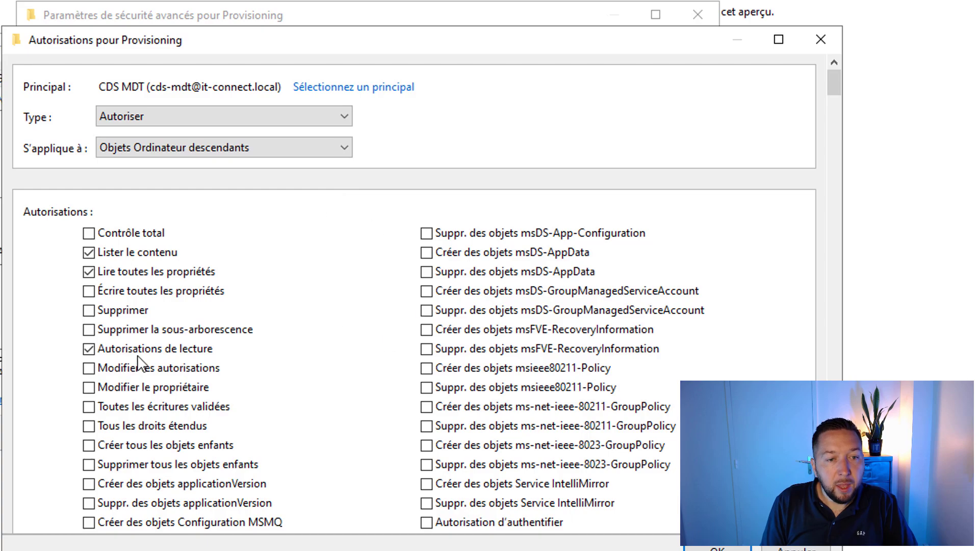
Step: Grant write-all-properties, change-permissions, reset-password and validated DNS/SPN write rights, then save the entry
{"action": "left_click", "coordinate": [90, 254]}
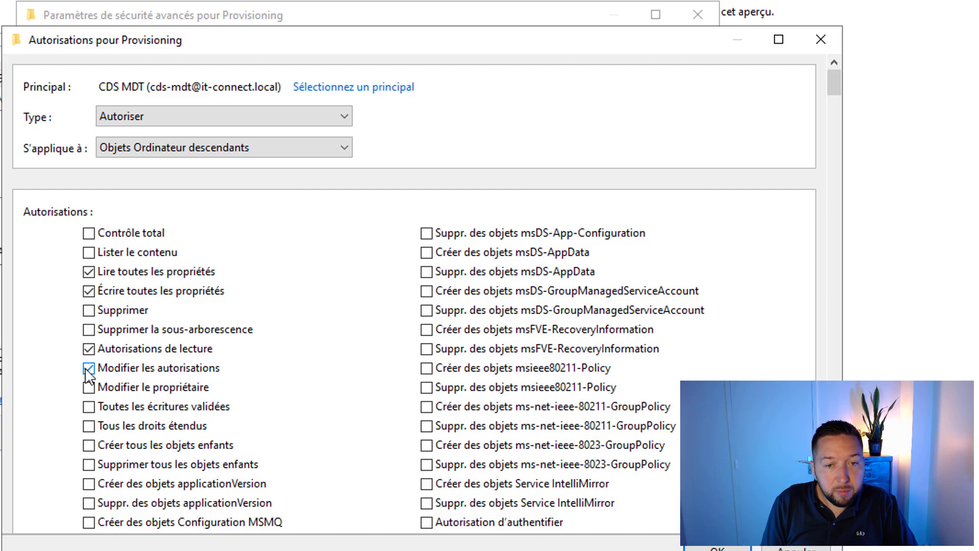
{"action": "left_click_drag", "start_coordinate": [834, 92], "coordinate": [786, 121]}
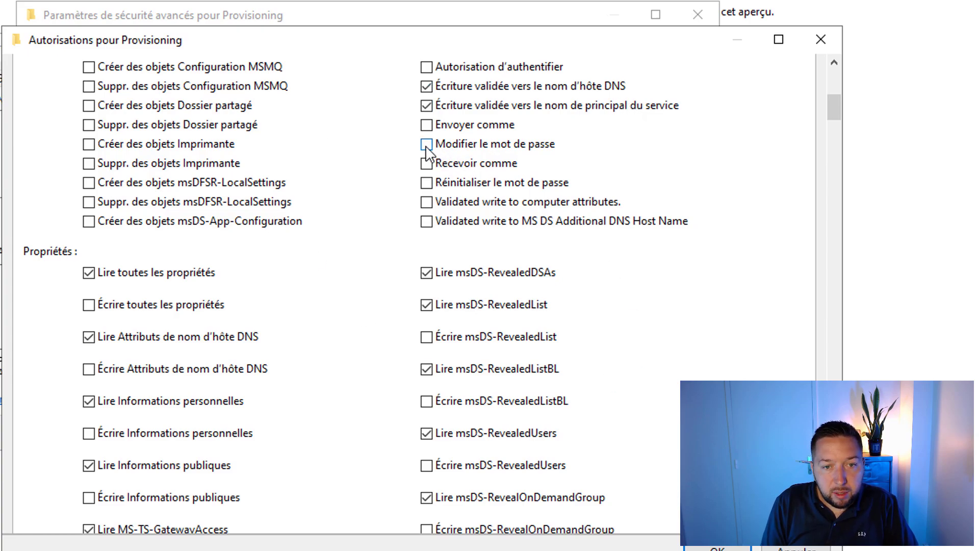
{"action": "left_click", "coordinate": [426, 182]}
{"action": "scroll", "coordinate": [601, 361], "scroll_direction": "up", "scroll_amount": 1}
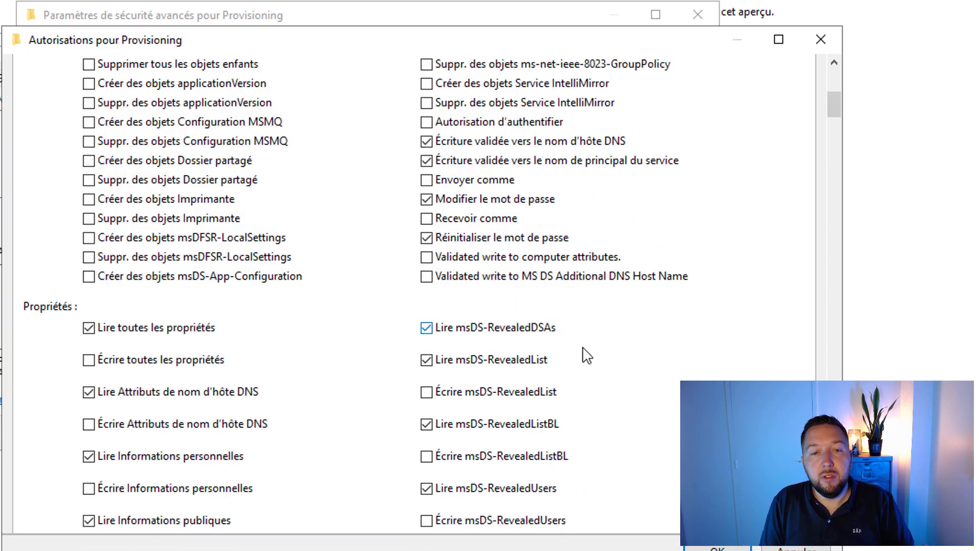
{"action": "scroll", "coordinate": [601, 357], "scroll_direction": "up", "scroll_amount": 2}
{"action": "scroll", "coordinate": [600, 357], "scroll_direction": "up", "scroll_amount": 5}
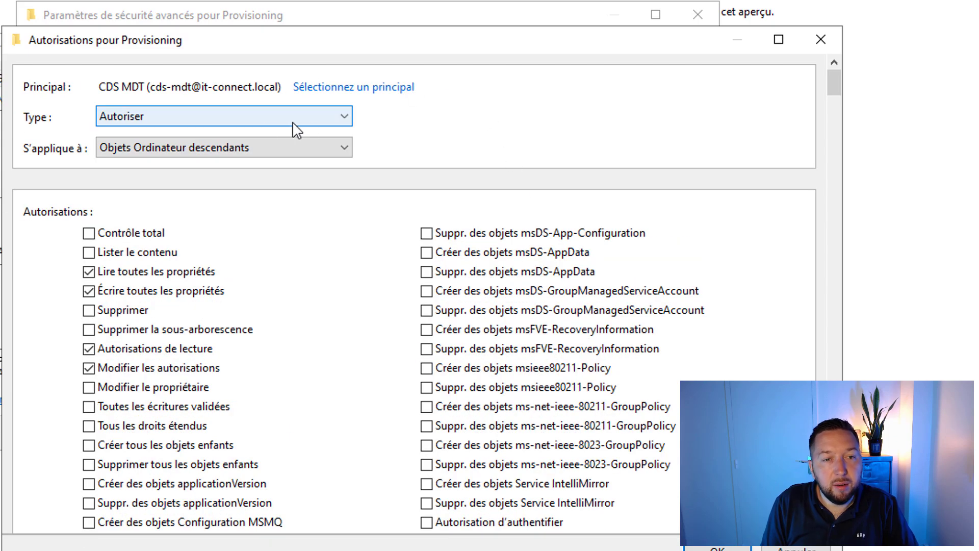
{"action": "scroll", "coordinate": [662, 375], "scroll_direction": "down", "scroll_amount": 15}
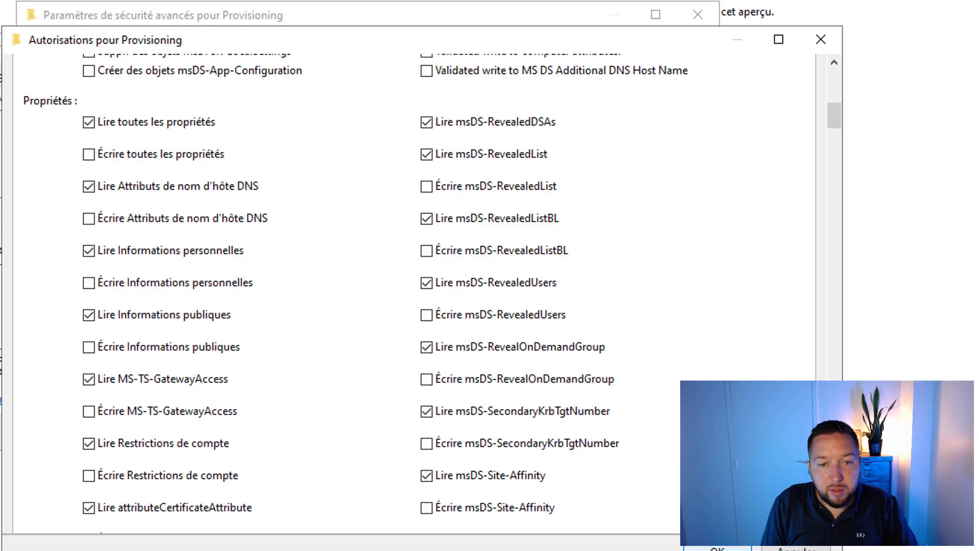
{"action": "left_click", "coordinate": [717, 547]}
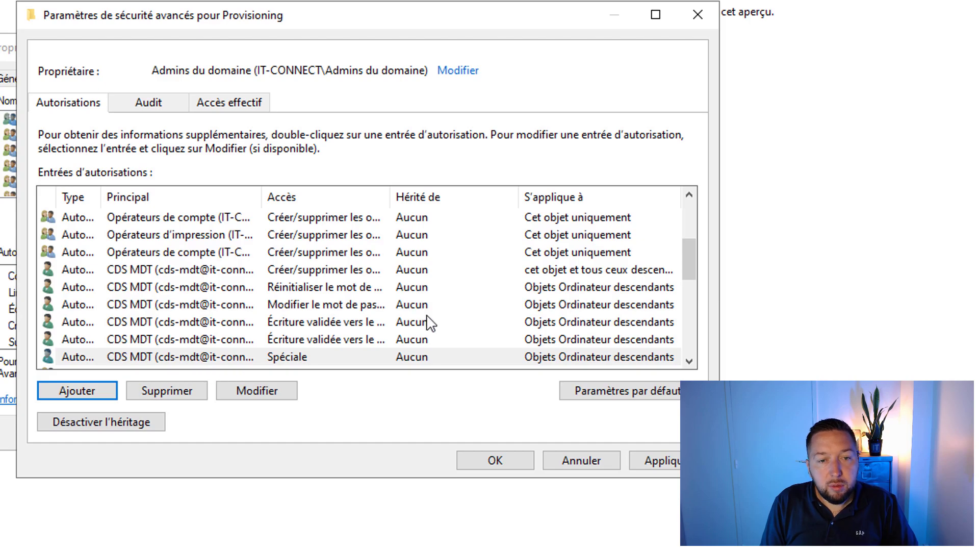
Step: Apply the new permission entries, close the Provisioning properties and view the empty Provisioning OU
{"action": "scroll", "coordinate": [416, 294], "scroll_direction": "down", "scroll_amount": 2}
{"action": "left_click", "coordinate": [656, 461]}
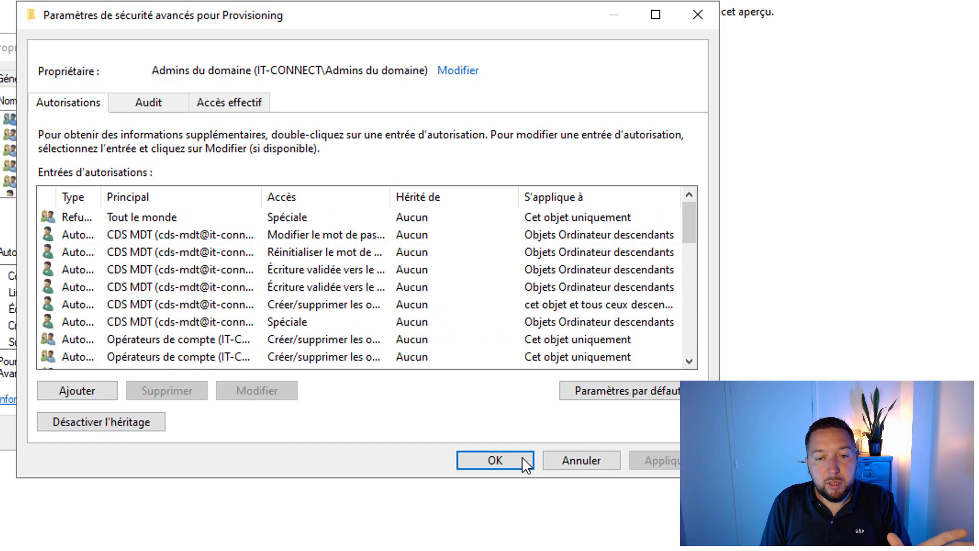
{"action": "left_click", "coordinate": [522, 459]}
{"action": "scroll", "coordinate": [97, 184], "scroll_direction": "down", "scroll_amount": 3}
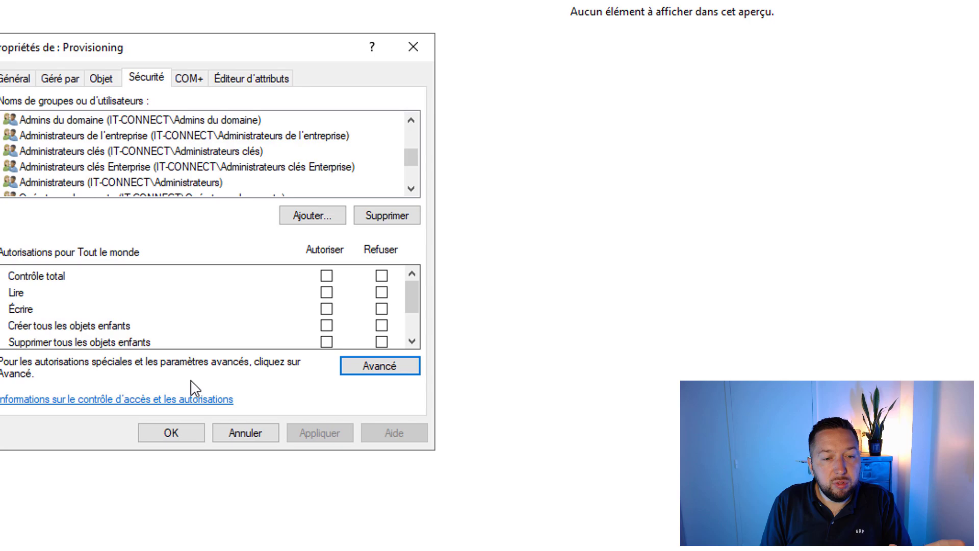
{"action": "left_click", "coordinate": [171, 432]}
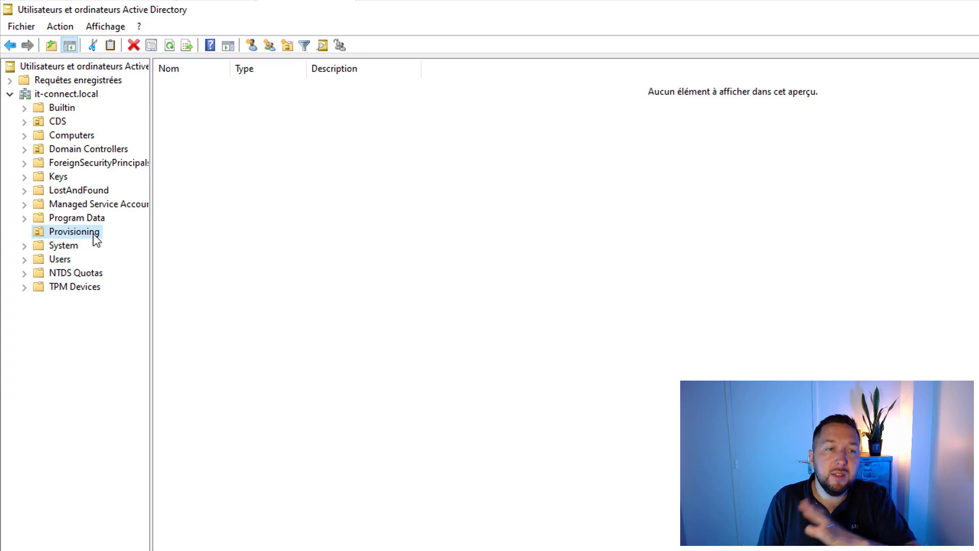
{"action": "left_click", "coordinate": [839, 214]}
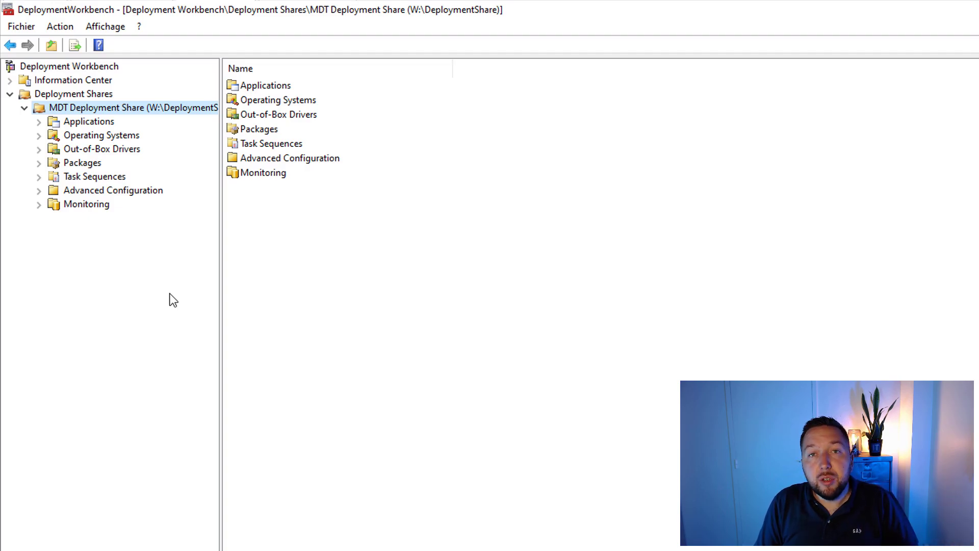
Step: Paste the five domain-join lines into the deployment share Rules and clear the MachineObjectOU placeholder
{"action": "right_click", "coordinate": [136, 107]}
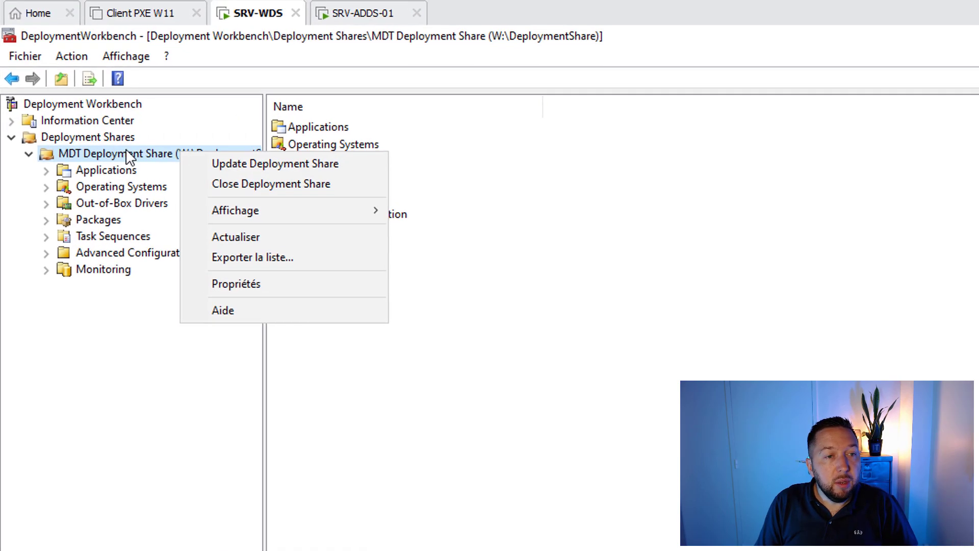
{"action": "left_click", "coordinate": [248, 281]}
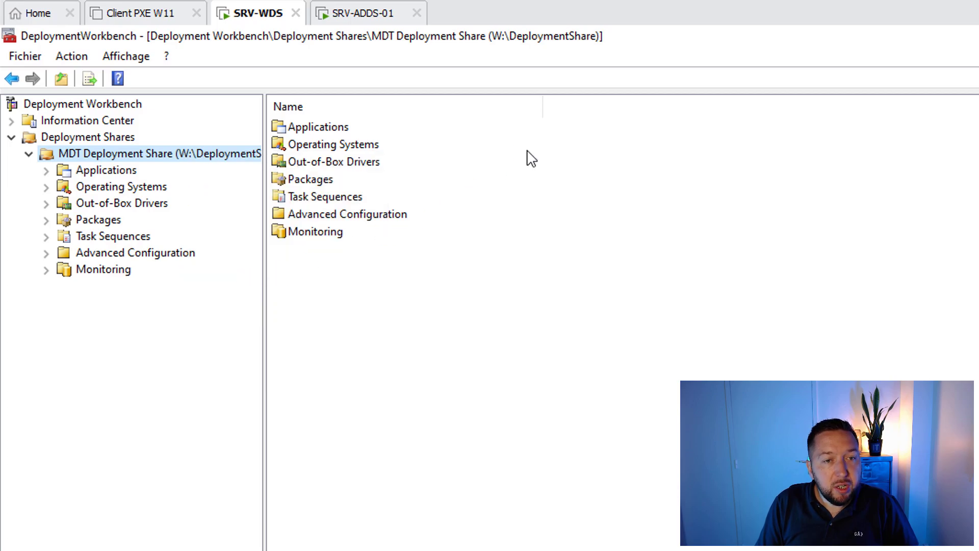
{"action": "left_click", "coordinate": [318, 198]}
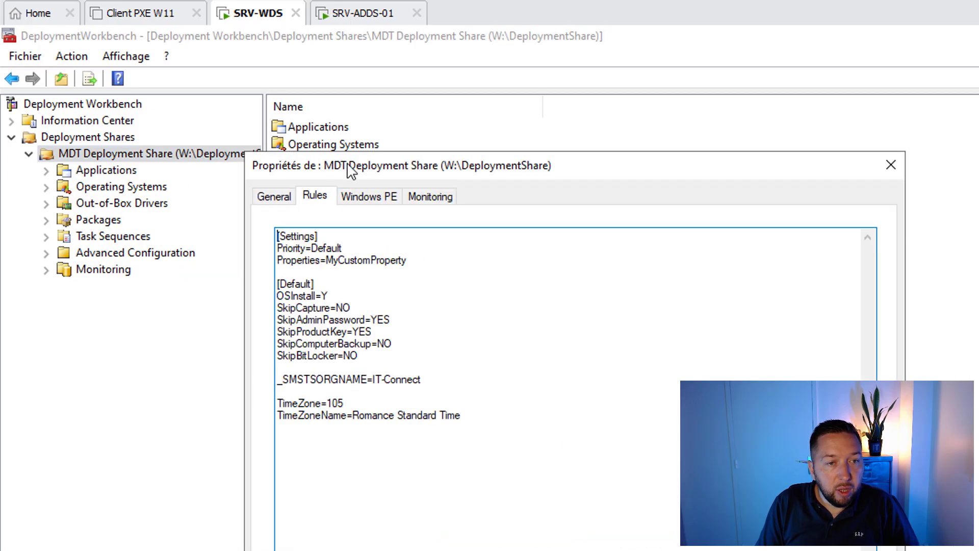
{"action": "left_click_drag", "start_coordinate": [349, 167], "coordinate": [312, 143]}
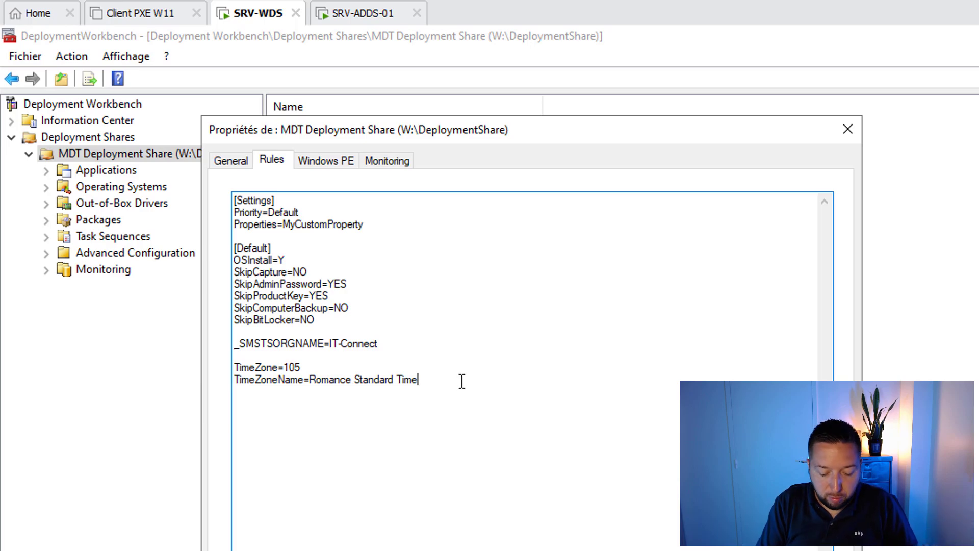
{"action": "key", "text": "ctrl+v"}
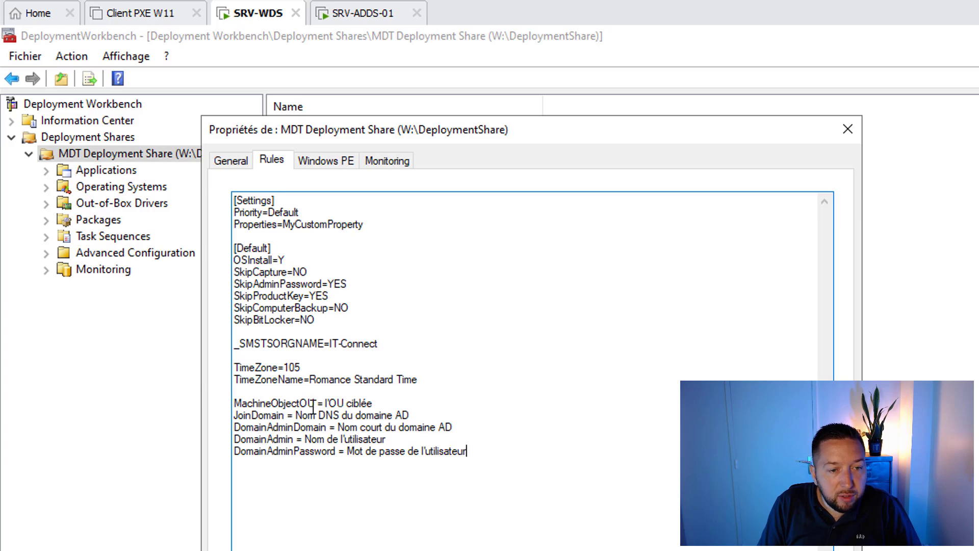
{"action": "key", "text": "Delete"}
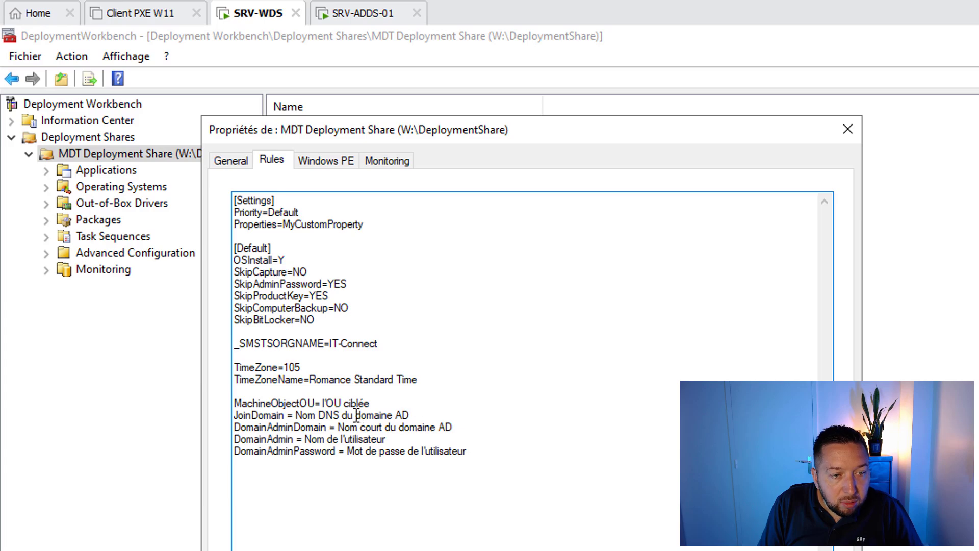
{"action": "left_click_drag", "start_coordinate": [323, 403], "coordinate": [372, 404]}
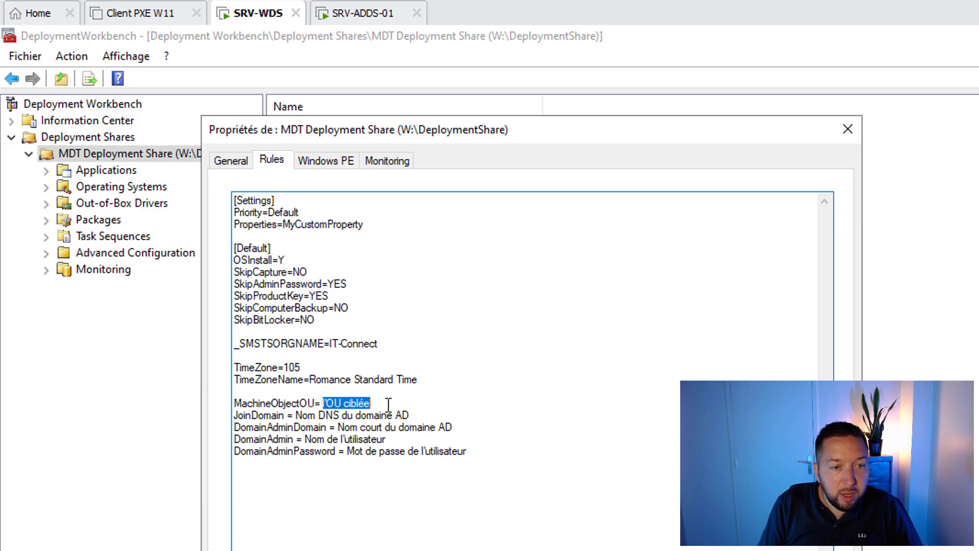
{"action": "key", "text": "Delete"}
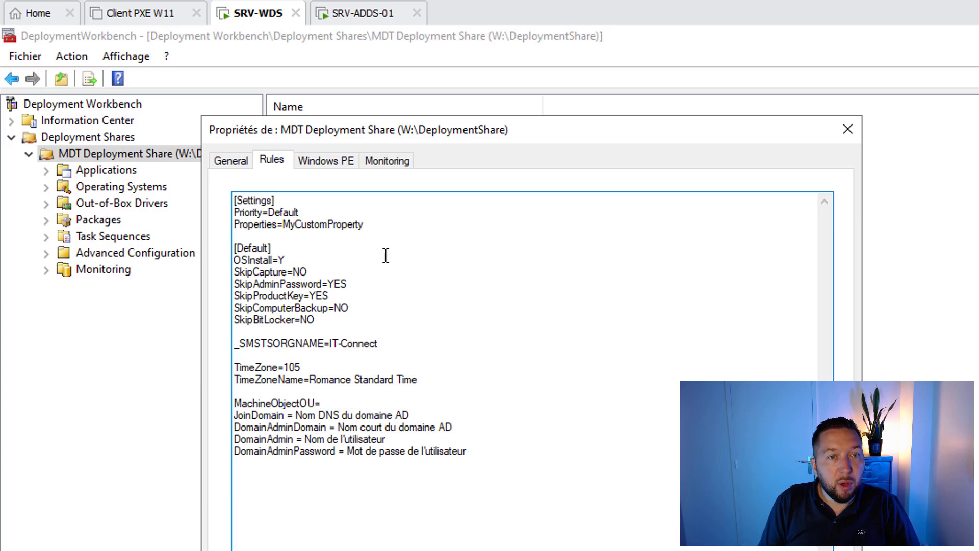
{"action": "left_click", "coordinate": [353, 20]}
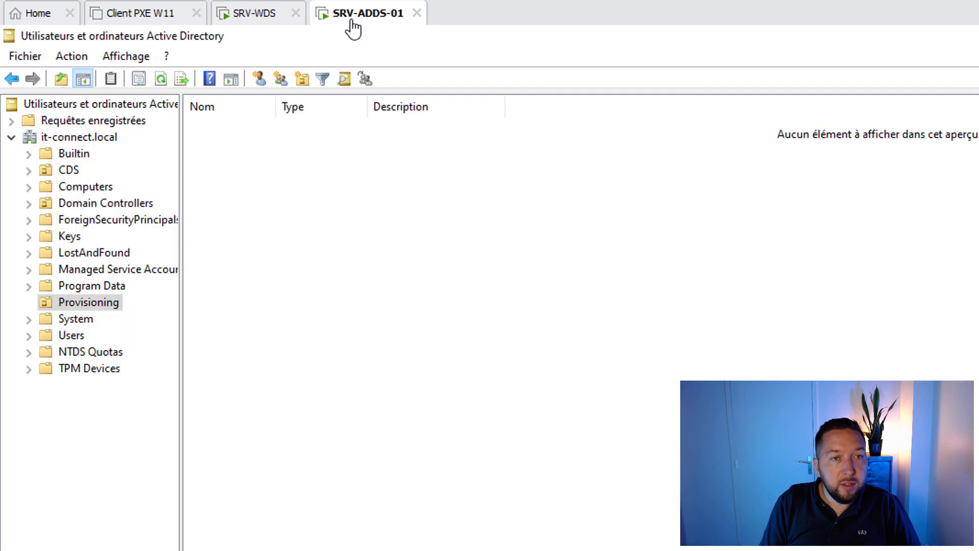
Step: Copy Provisioning's distinguishedName value OU=Provisioning,DC=it-connect,DC=local from the Attribute Editor
{"action": "right_click", "coordinate": [79, 304]}
{"action": "left_click", "coordinate": [140, 550]}
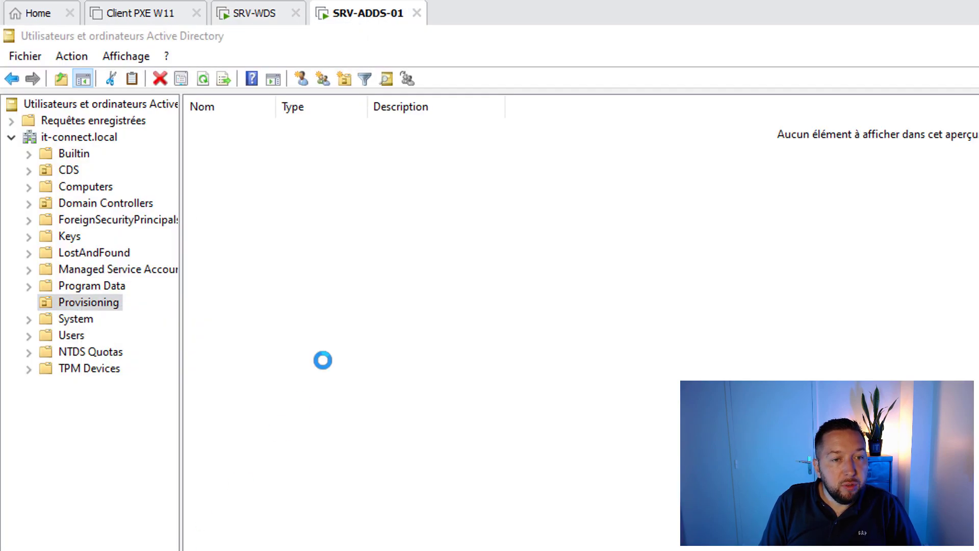
{"action": "left_click", "coordinate": [457, 201]}
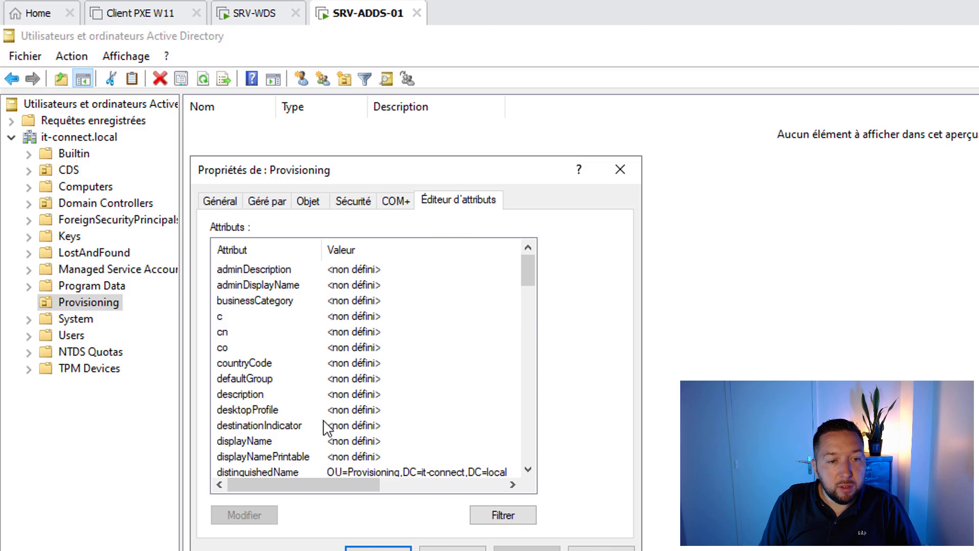
{"action": "scroll", "coordinate": [325, 427], "scroll_direction": "down", "scroll_amount": 1}
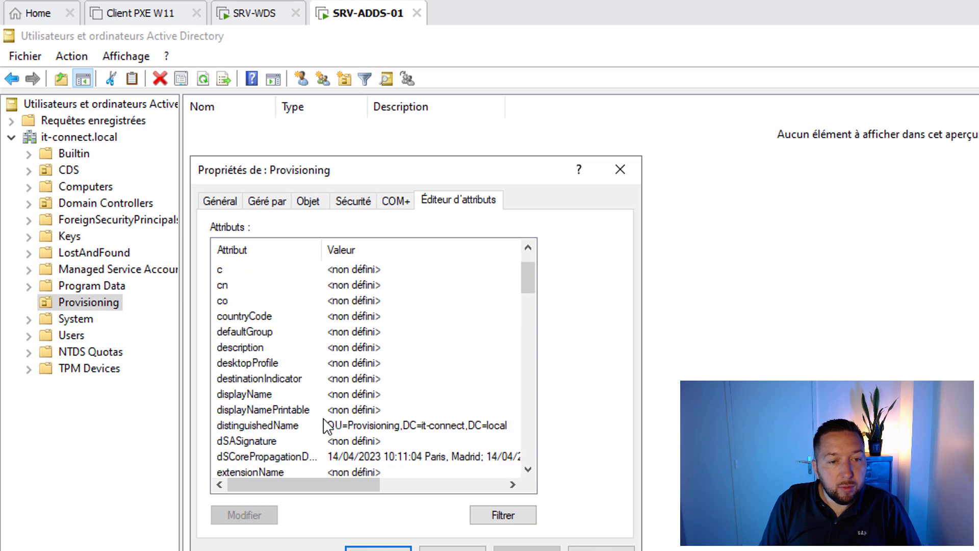
{"action": "double_click", "coordinate": [259, 427]}
{"action": "right_click", "coordinate": [346, 402]}
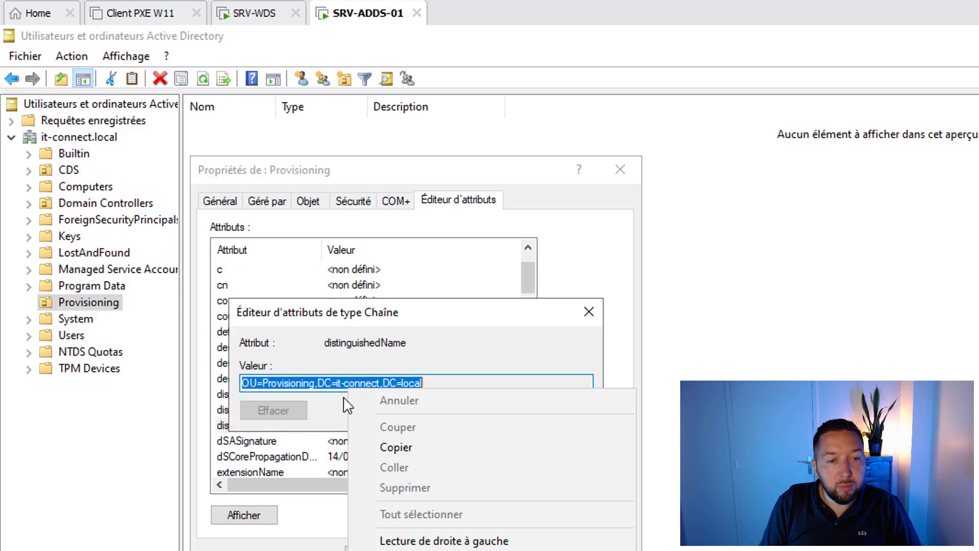
{"action": "left_click", "coordinate": [393, 446]}
{"action": "left_click", "coordinate": [567, 411]}
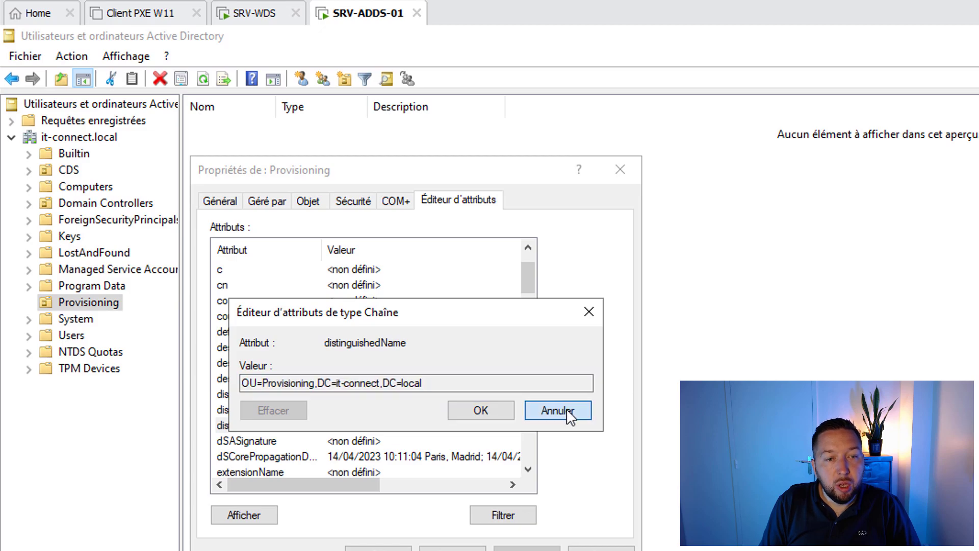
{"action": "left_click", "coordinate": [261, 15]}
Step: Paste the OU path into MachineObjectOU and set JoinDomain=it-connect.local and DomainAdminDomain=IT-CONNECT
{"action": "key", "text": "ctrl+v"}
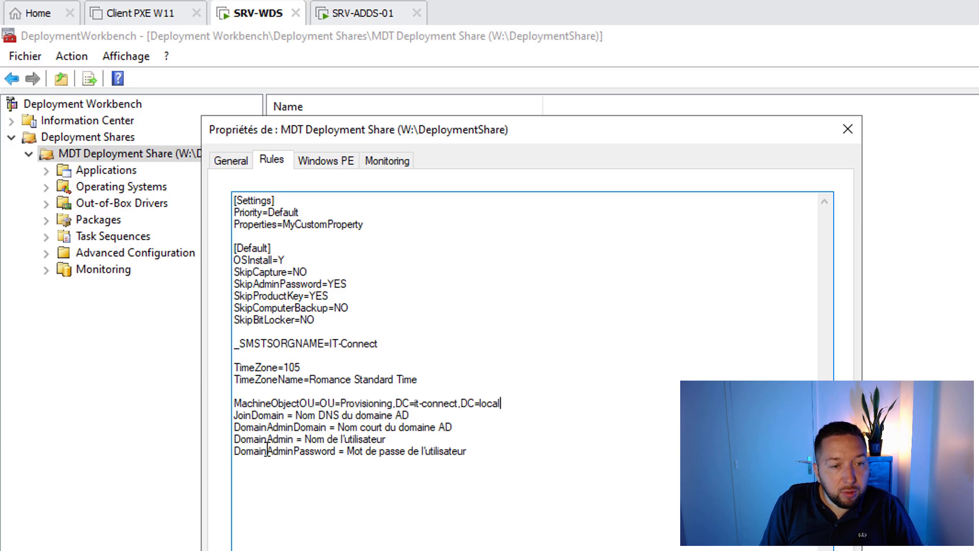
{"action": "left_click", "coordinate": [284, 415]}
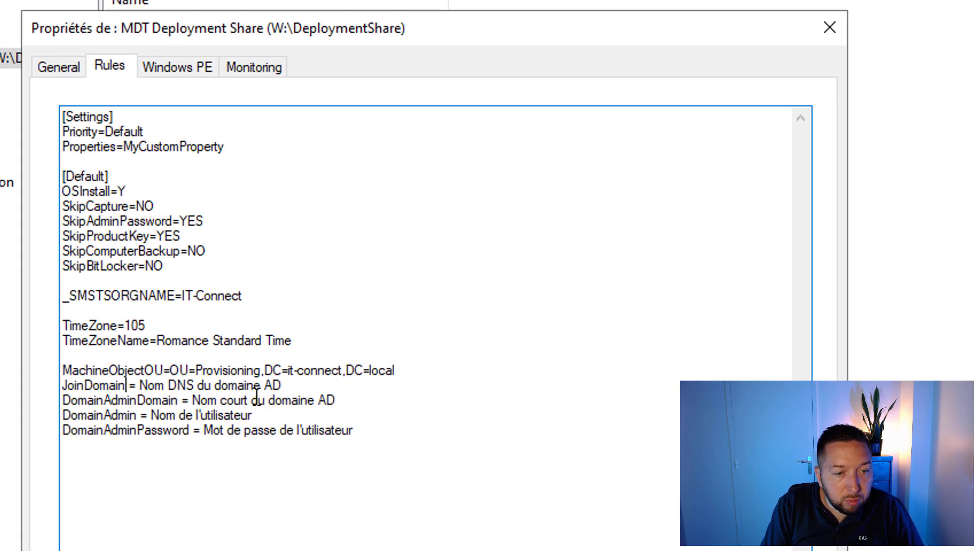
{"action": "key", "text": "Delete"}
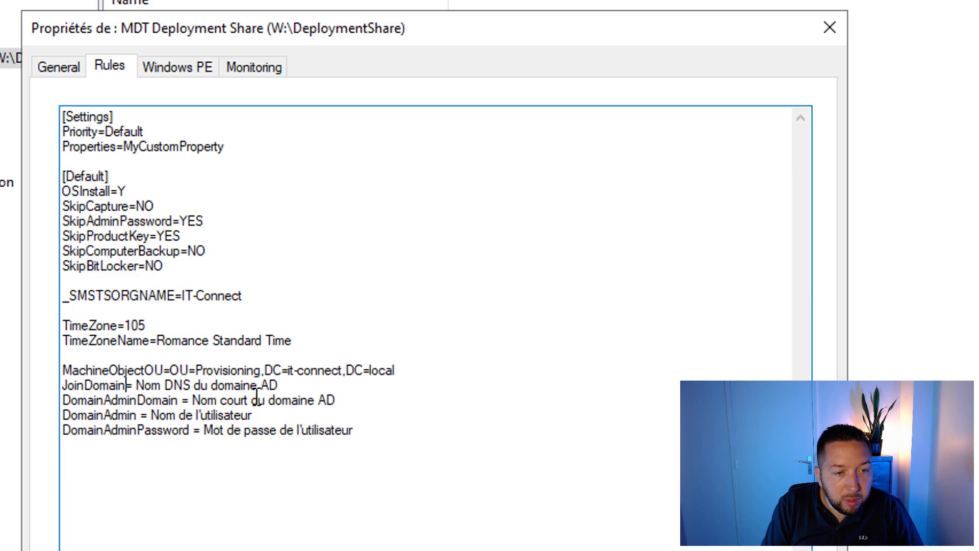
{"action": "key", "text": "shift+End"}
{"action": "type", "text": "it"}
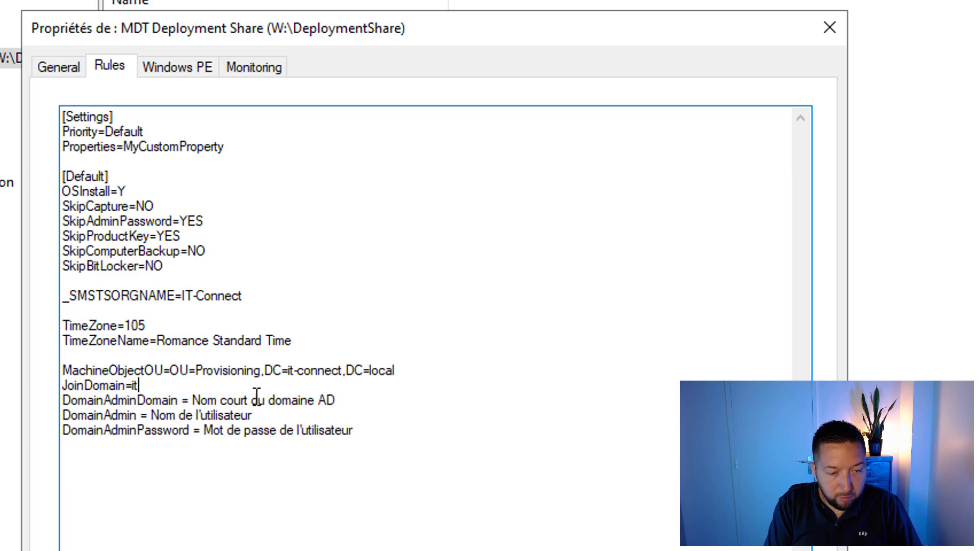
{"action": "type", "text": "-connect.local"}
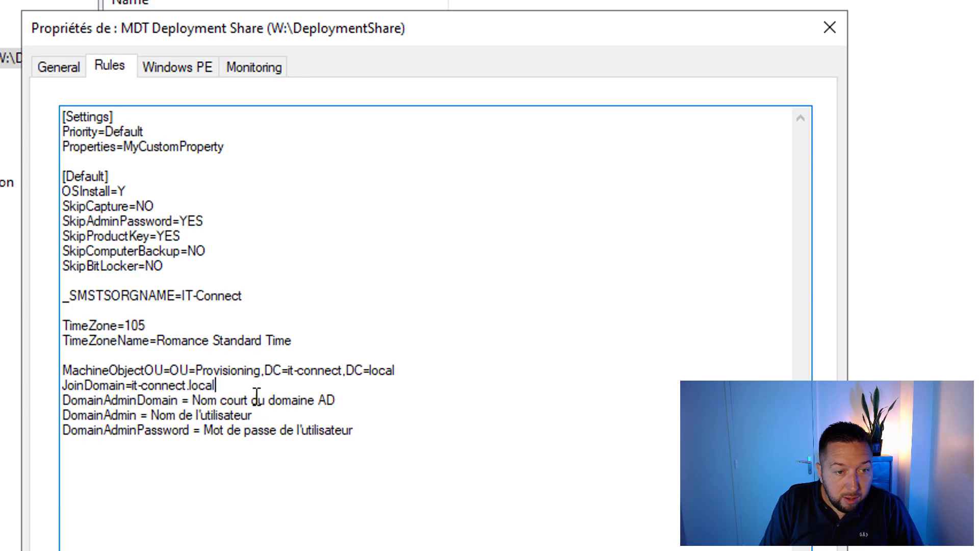
{"action": "left_click", "coordinate": [172, 401]}
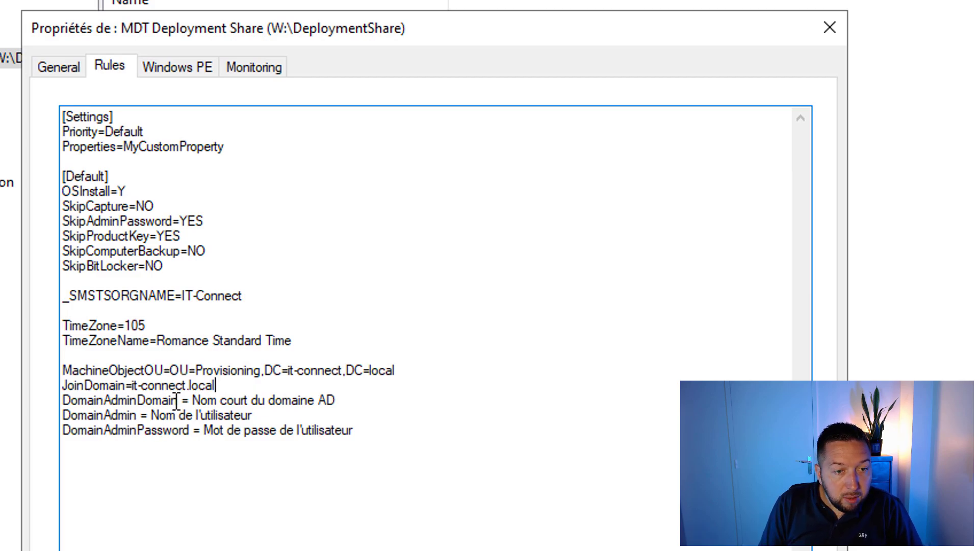
{"action": "key", "text": "Delete"}
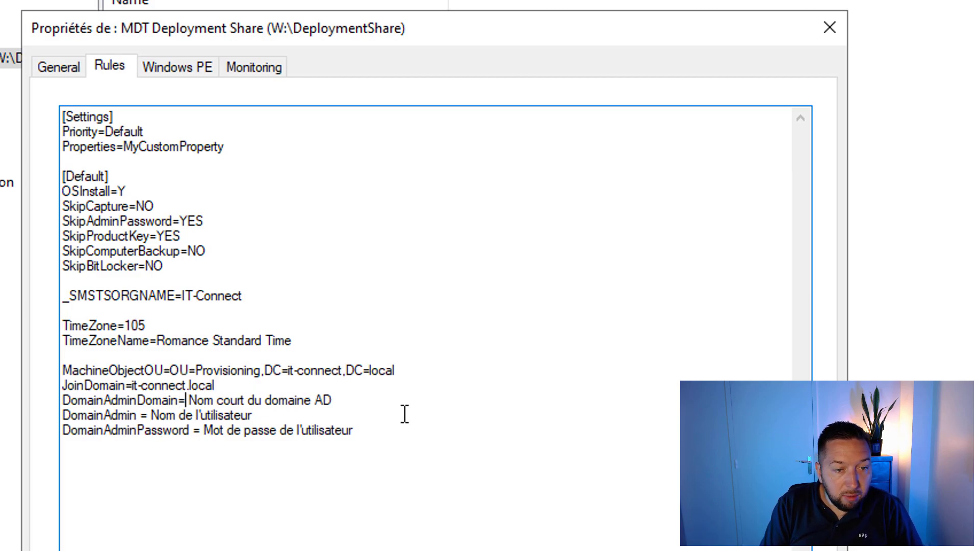
{"action": "key", "text": "shift+End"}
{"action": "type", "text": "IT-CONNE"}
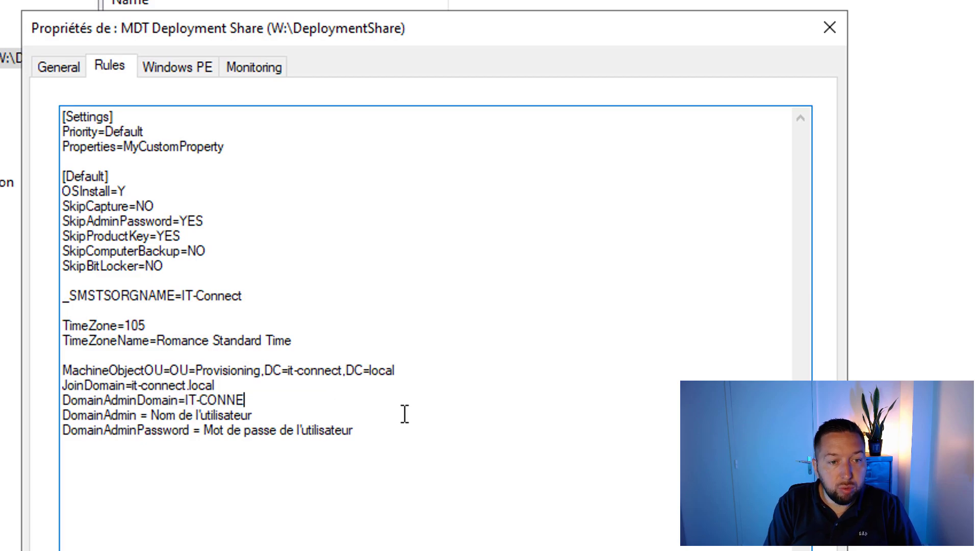
{"action": "type", "text": "CT"}
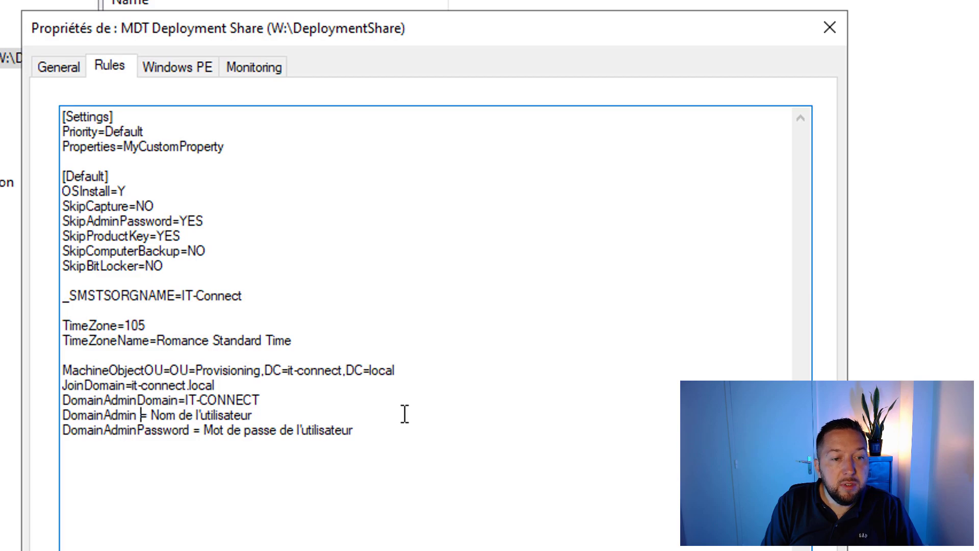
Step: Set DomainAdmin to the CDS MDT account and enter the account password for DomainAdminPassword
{"action": "key", "text": "Delete"}
{"action": "key", "text": "Right"}
{"action": "key", "text": "Delete"}
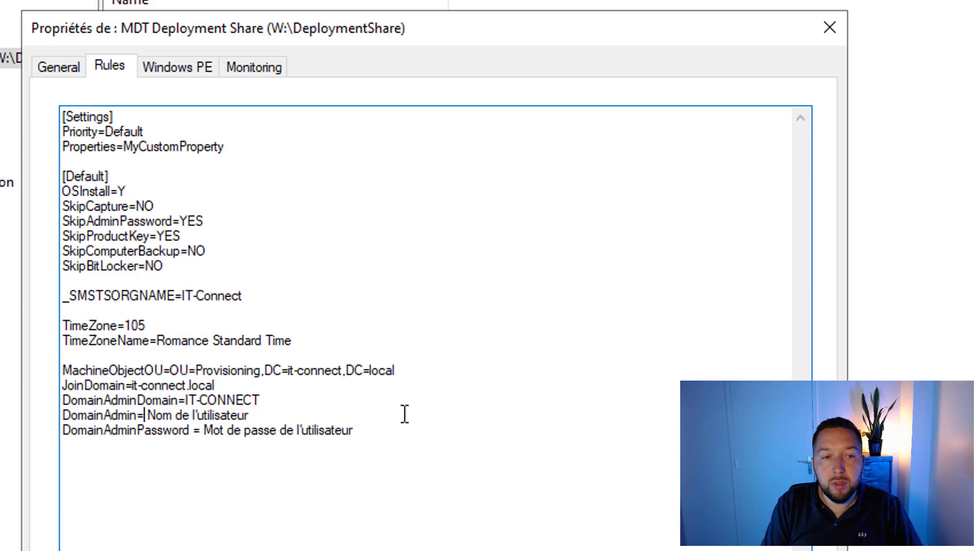
{"action": "key", "text": "shift+End"}
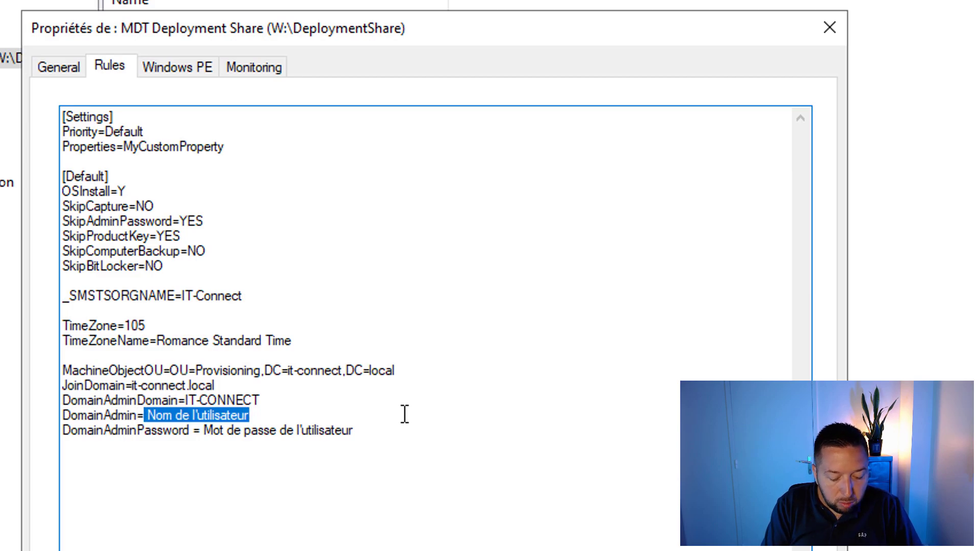
{"action": "type", "text": "cds-mdt"}
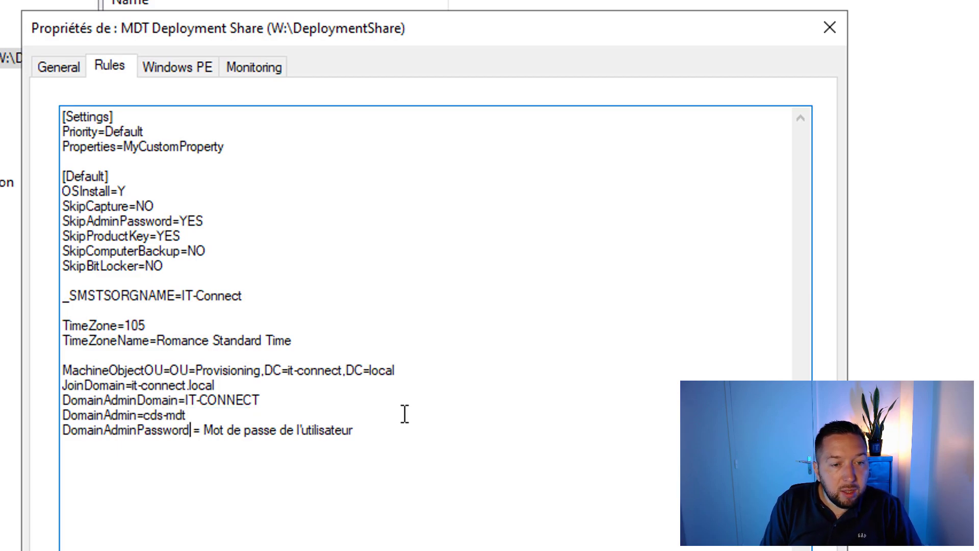
{"action": "key", "text": "Delete"}
{"action": "key", "text": "Right"}
{"action": "key", "text": "Delete"}
{"action": "key", "text": "shift+End"}
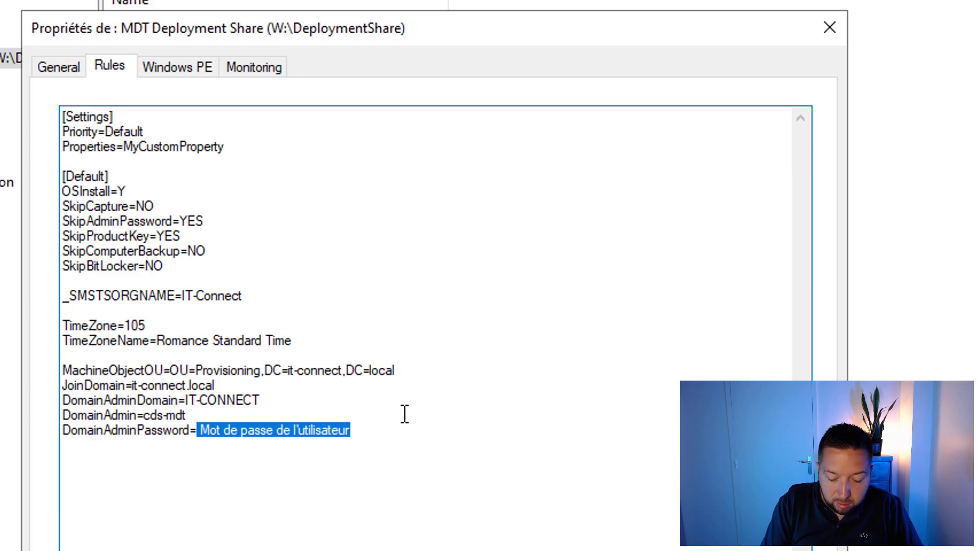
{"action": "key", "text": "Delete"}
{"action": "type", "text": "P@ssword!"}
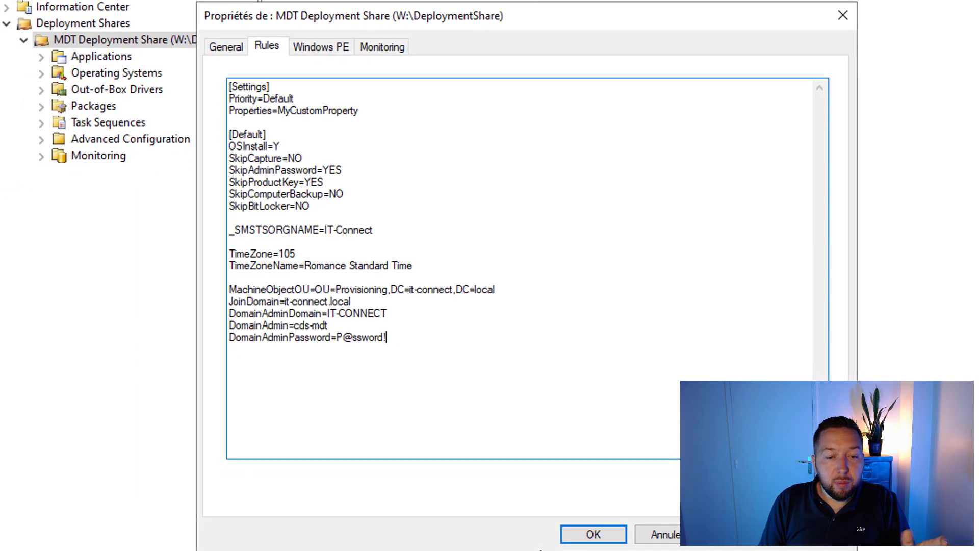
Step: Save the rules, then run an optimized Update Deployment Share on MDT Deployment Share to completion
{"action": "left_click", "coordinate": [593, 534]}
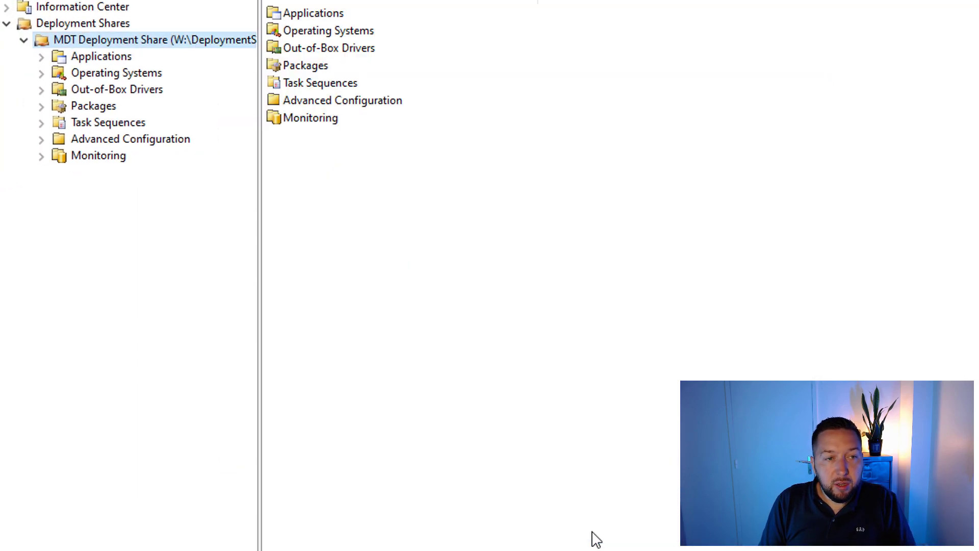
{"action": "right_click", "coordinate": [180, 46]}
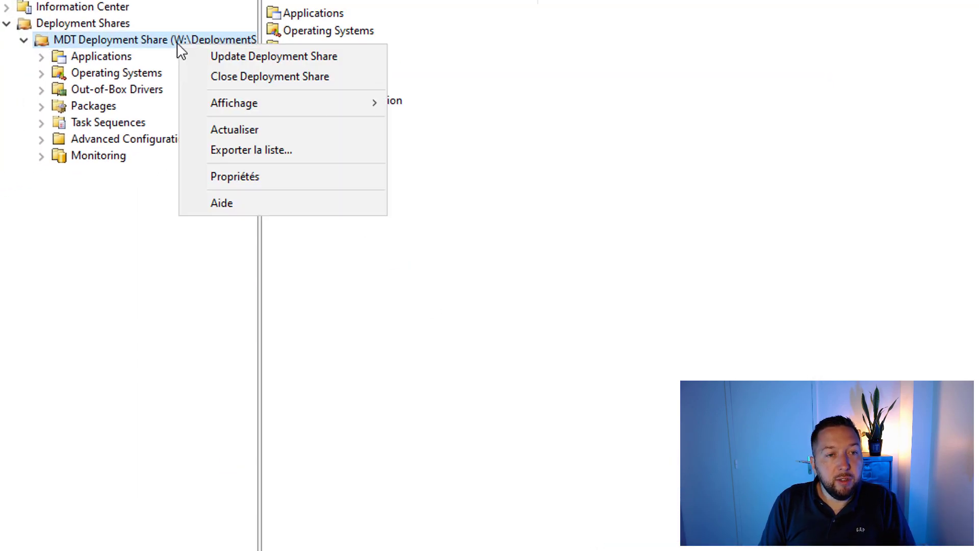
{"action": "left_click", "coordinate": [240, 57]}
{"action": "left_click_drag", "start_coordinate": [580, 51], "coordinate": [341, 24]}
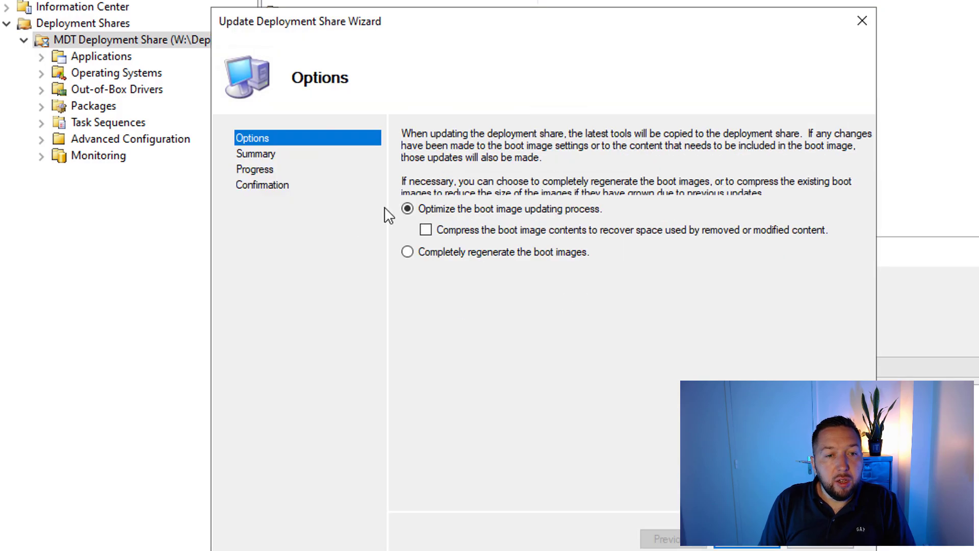
{"action": "left_click", "coordinate": [774, 545]}
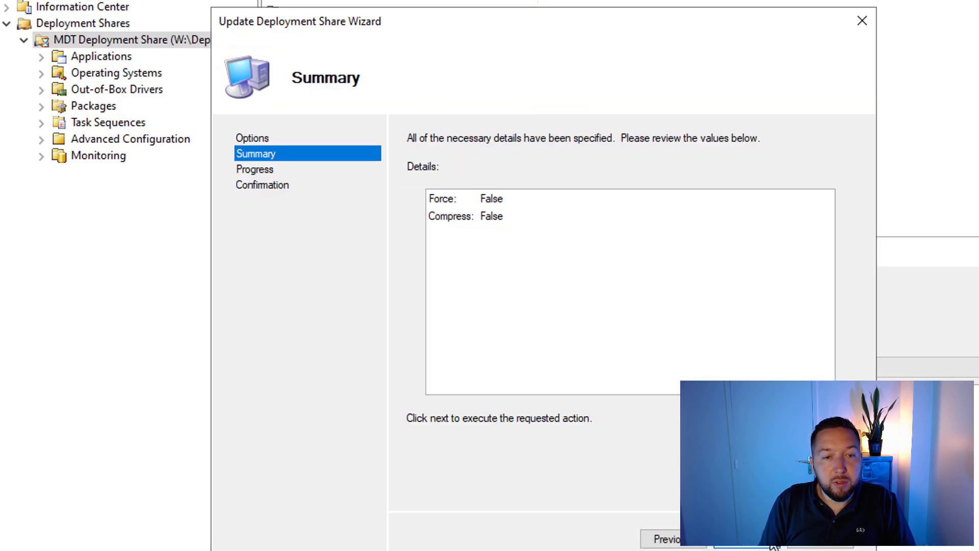
{"action": "left_click", "coordinate": [773, 545]}
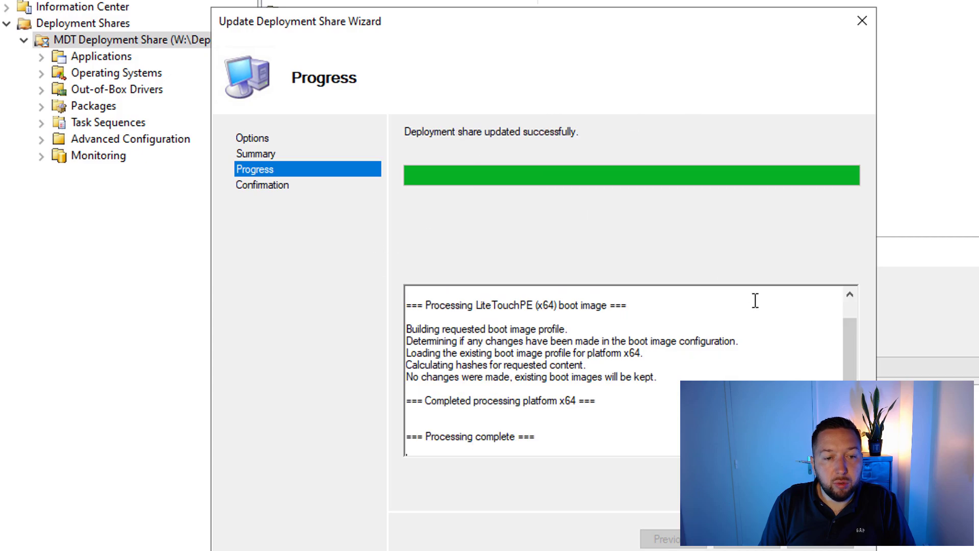
{"action": "left_click", "coordinate": [775, 545]}
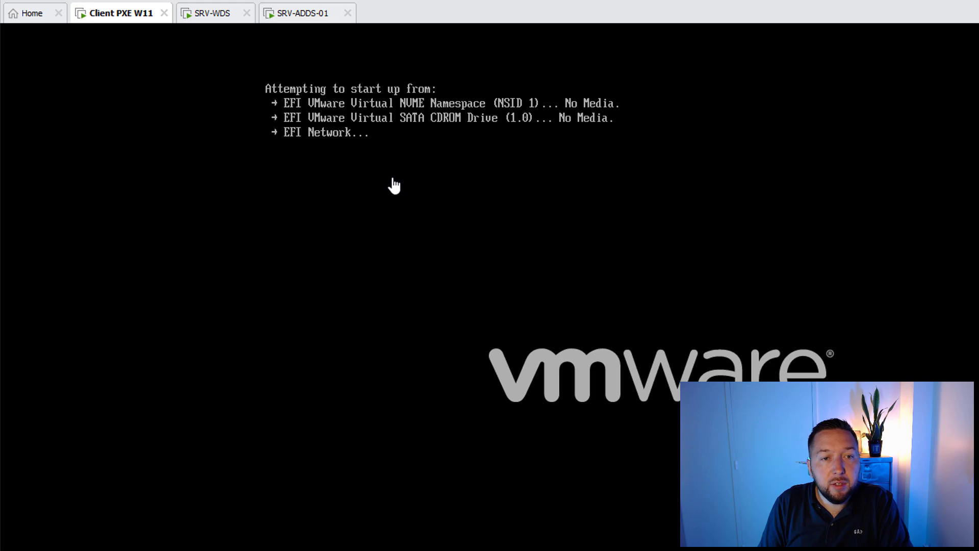
Step: PXE boot the Client PXE W11 virtual machine from the WDS deployment server
{"action": "left_click", "coordinate": [542, 303]}
{"action": "key", "text": "Return"}
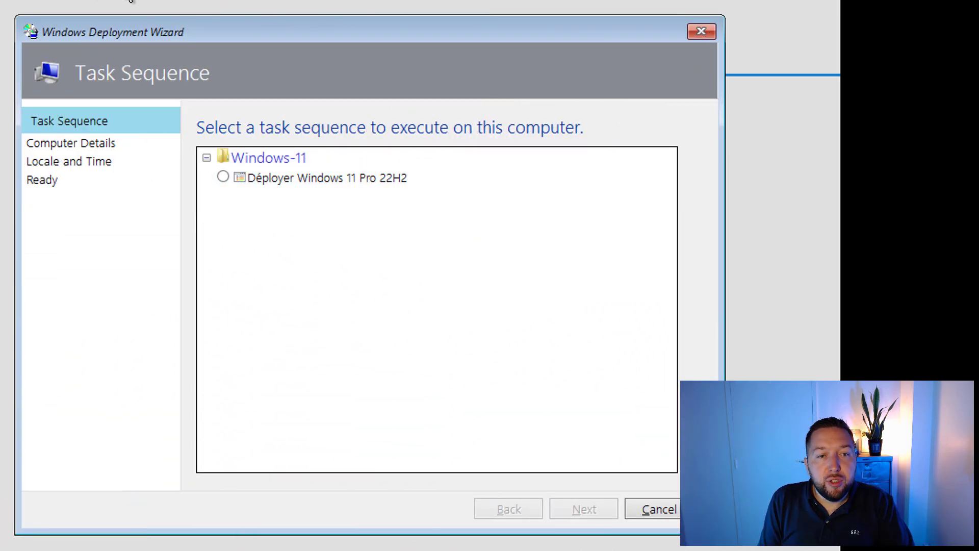
Step: Choose the Déployer Windows 11 Pro 22H2 task sequence and review the prefilled domain, OU and join credentials
{"action": "left_click", "coordinate": [223, 176]}
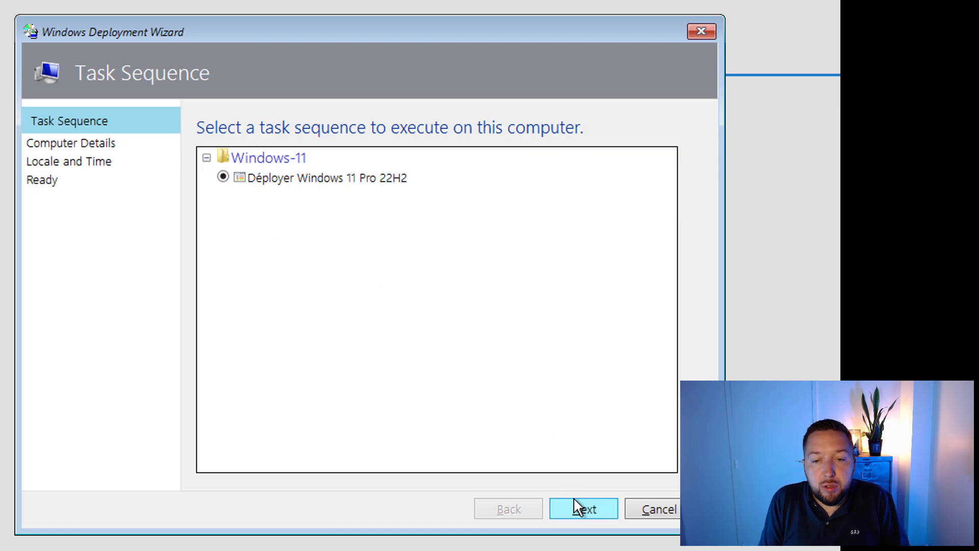
{"action": "left_click", "coordinate": [582, 509]}
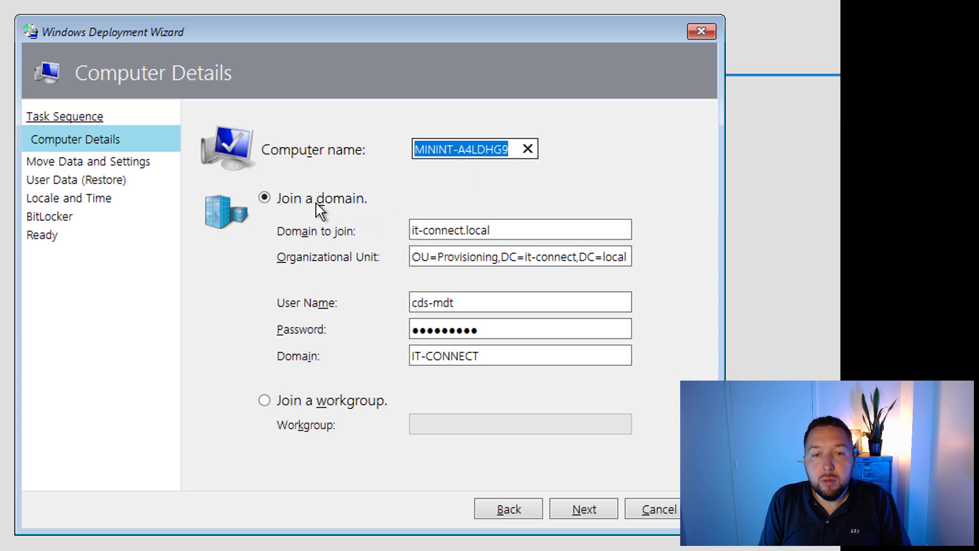
{"action": "left_click", "coordinate": [530, 229]}
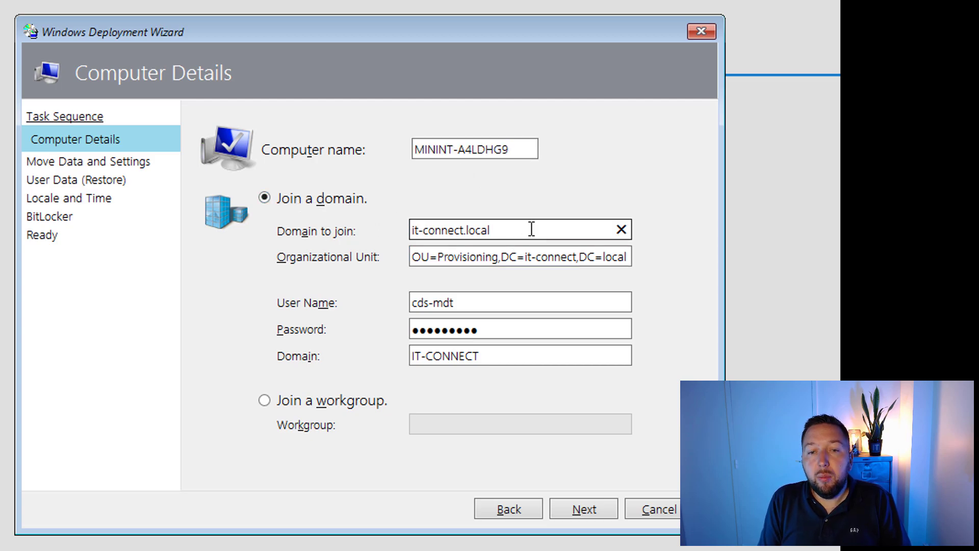
{"action": "left_click_drag", "start_coordinate": [532, 229], "coordinate": [336, 225]}
{"action": "left_click_drag", "start_coordinate": [414, 257], "coordinate": [380, 301]}
{"action": "left_click_drag", "start_coordinate": [501, 329], "coordinate": [383, 330]}
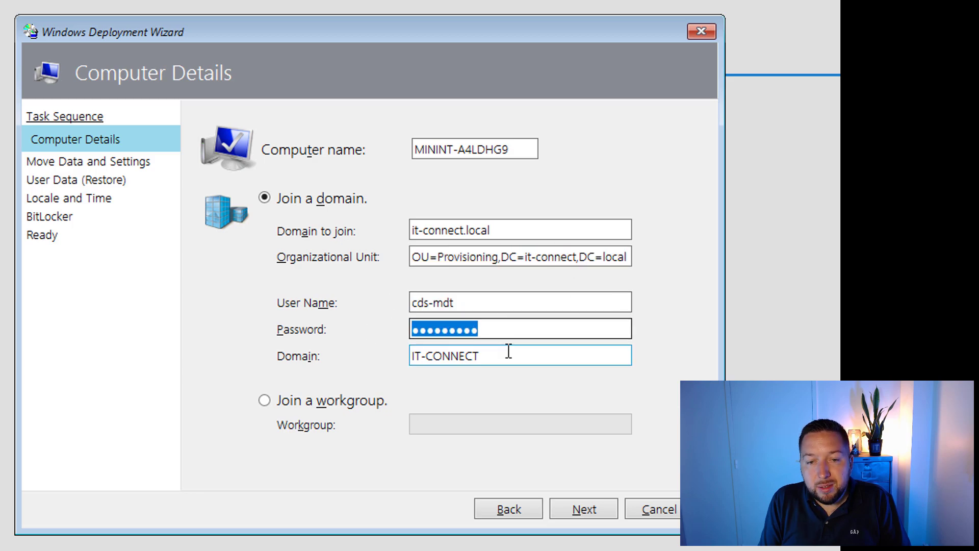
{"action": "left_click_drag", "start_coordinate": [508, 351], "coordinate": [309, 356]}
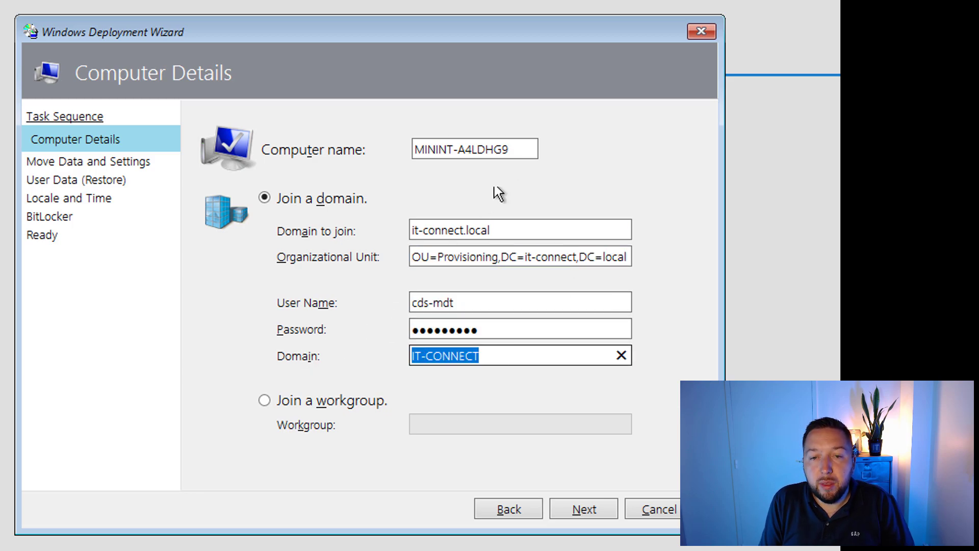
Step: Replace the generated computer name with PC-W11-01
{"action": "left_click_drag", "start_coordinate": [414, 149], "coordinate": [540, 157]}
{"action": "type", "text": "PC-W11-01"}
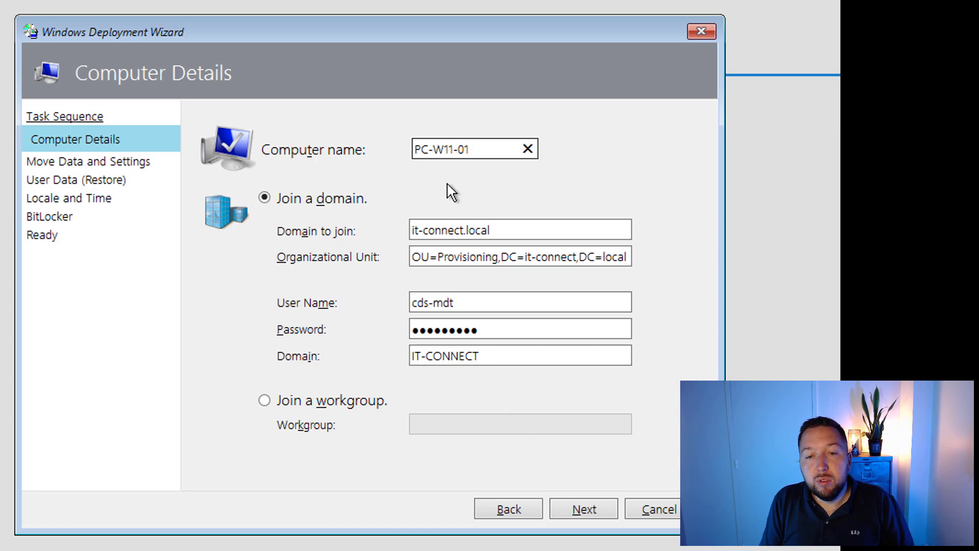
{"action": "left_click", "coordinate": [588, 509]}
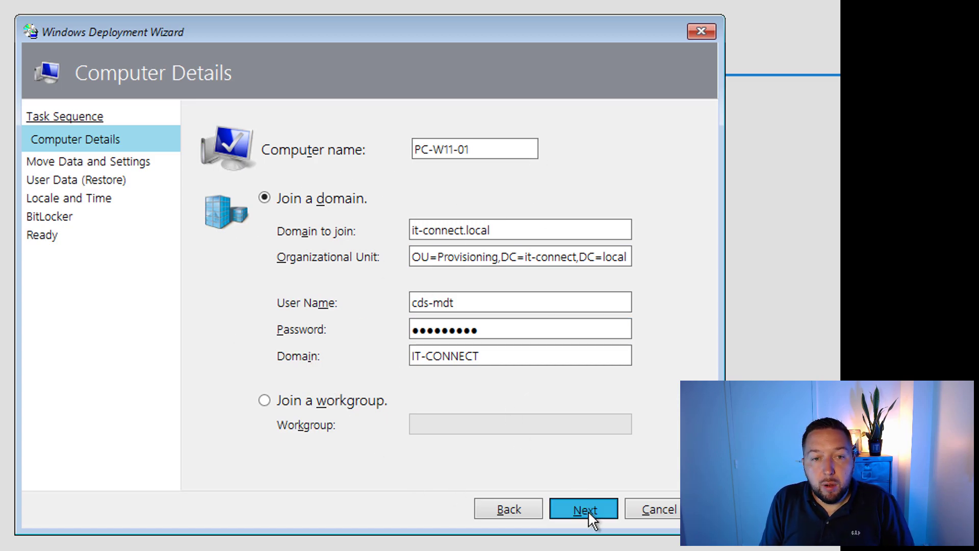
Step: Accept the data, French locale and BitLocker pages, then begin the Windows 11 deployment
{"action": "left_click", "coordinate": [589, 509]}
{"action": "left_click", "coordinate": [589, 508]}
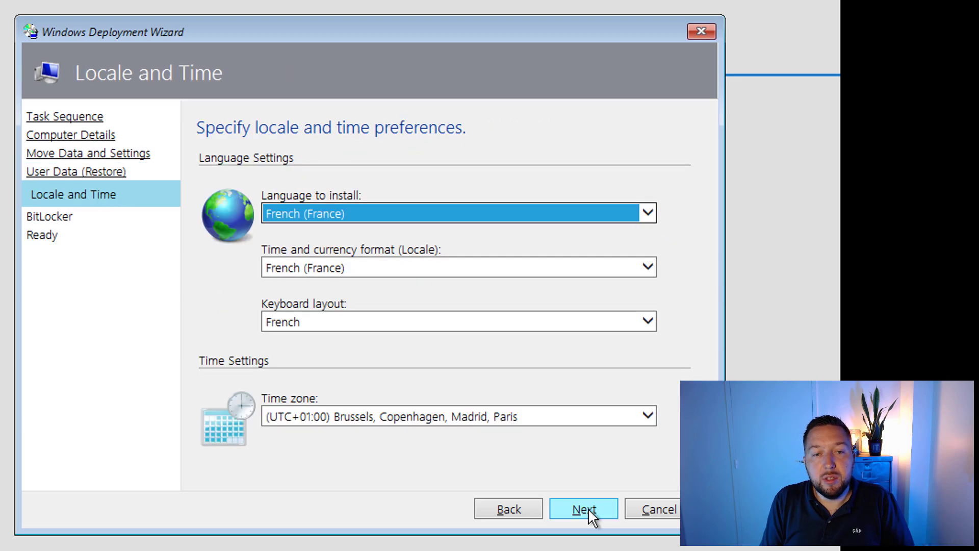
{"action": "left_click", "coordinate": [589, 507]}
{"action": "left_click", "coordinate": [588, 508]}
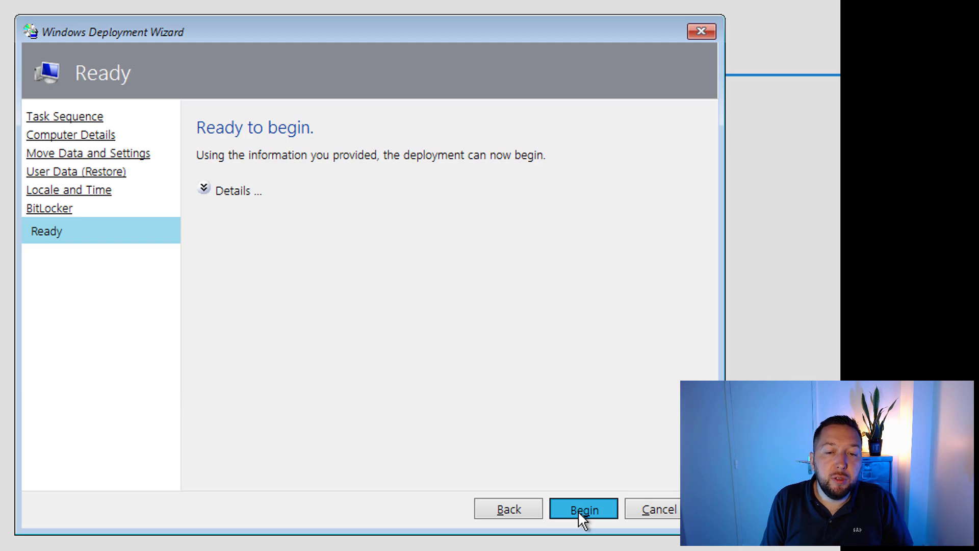
{"action": "left_click", "coordinate": [582, 509]}
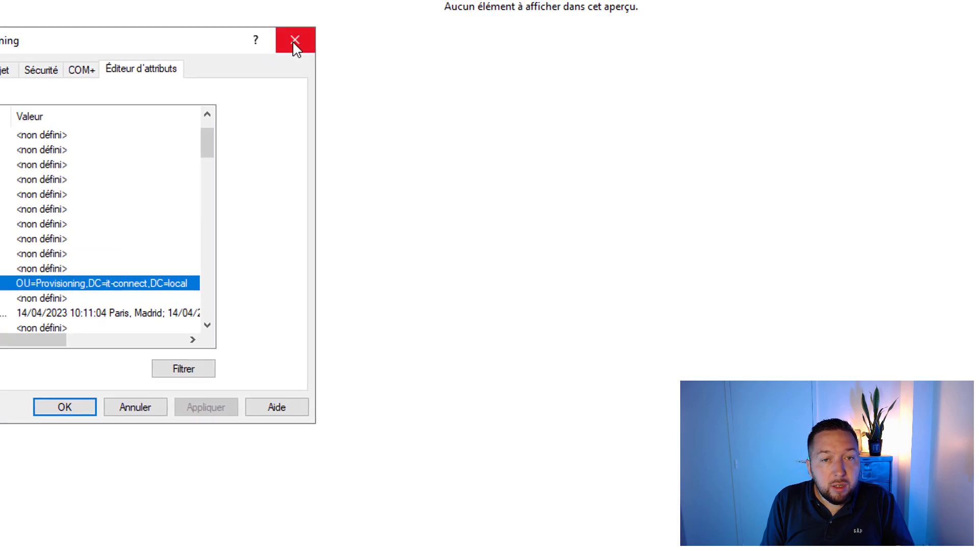
Step: Close the OU attribute properties and refresh Provisioning, which still has no computers
{"action": "left_click", "coordinate": [292, 40]}
{"action": "right_click", "coordinate": [223, 139]}
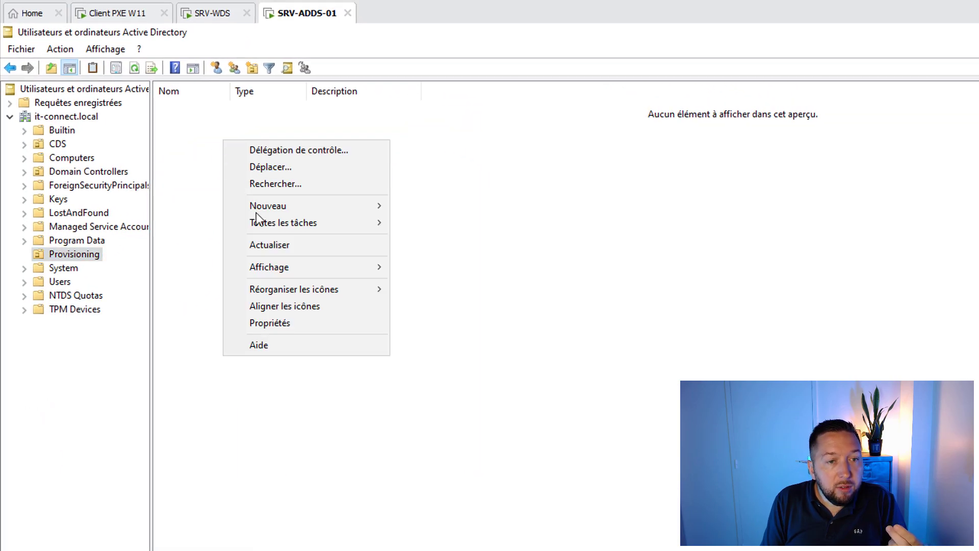
{"action": "left_click", "coordinate": [268, 250]}
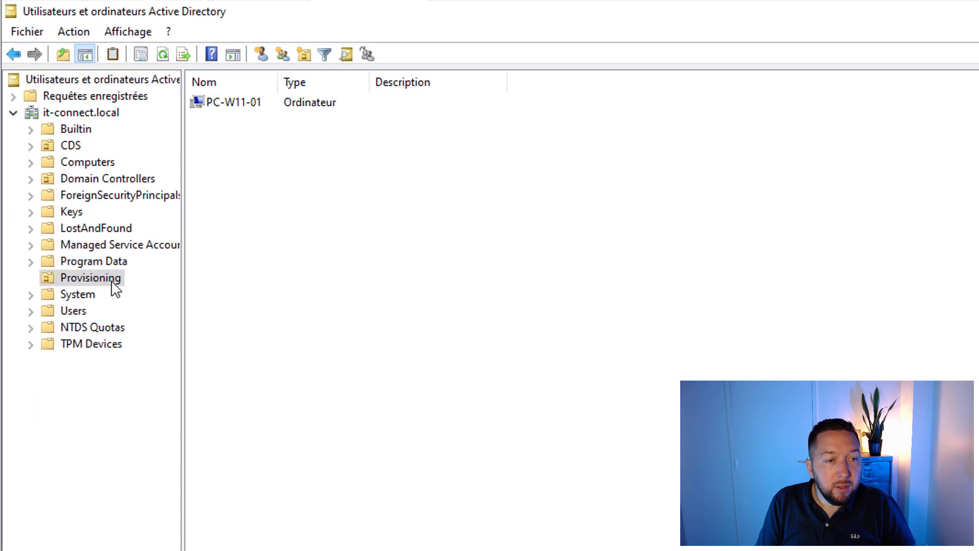
Step: Refresh Provisioning, select the newly joined PC-W11-01 computer, and return to the client VM
{"action": "right_click", "coordinate": [113, 283]}
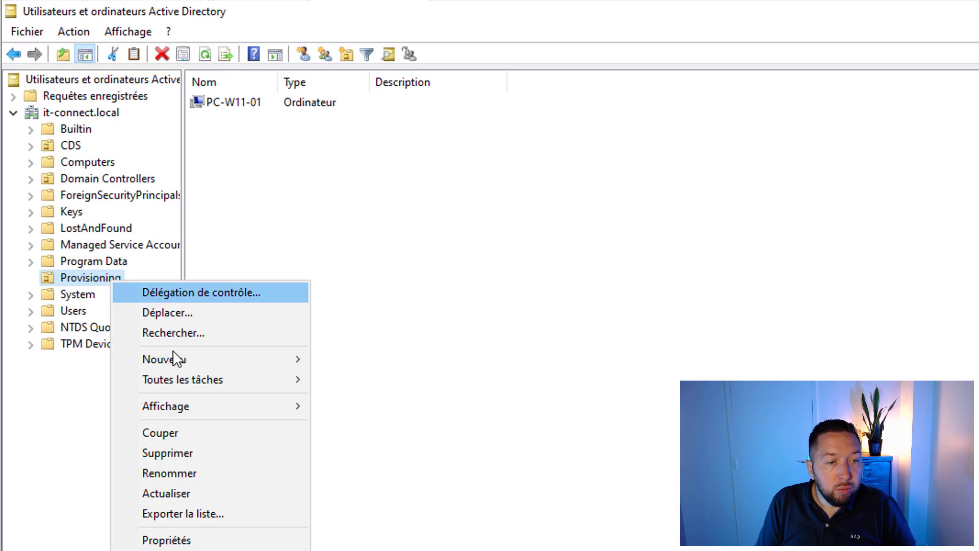
{"action": "left_click", "coordinate": [178, 492]}
{"action": "left_click", "coordinate": [229, 105]}
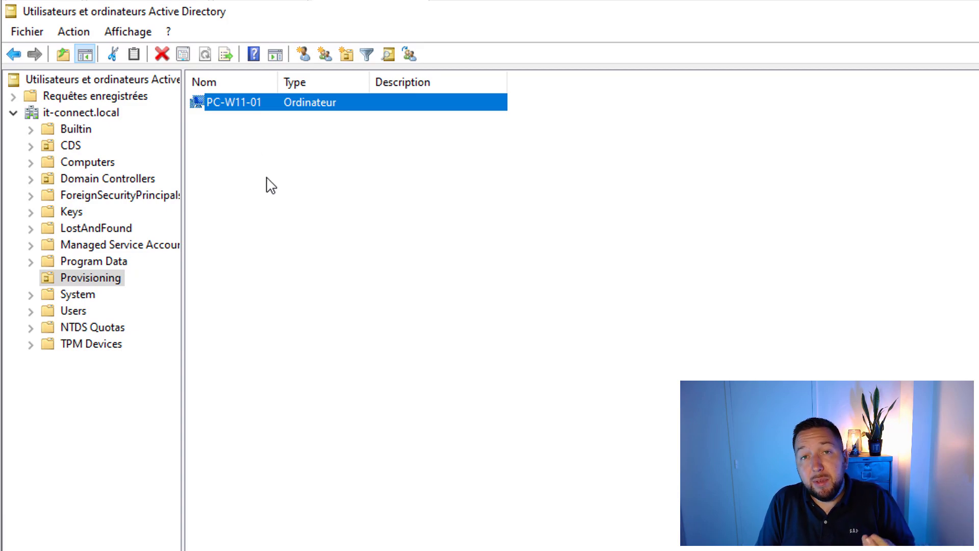
{"action": "left_click", "coordinate": [150, 1]}
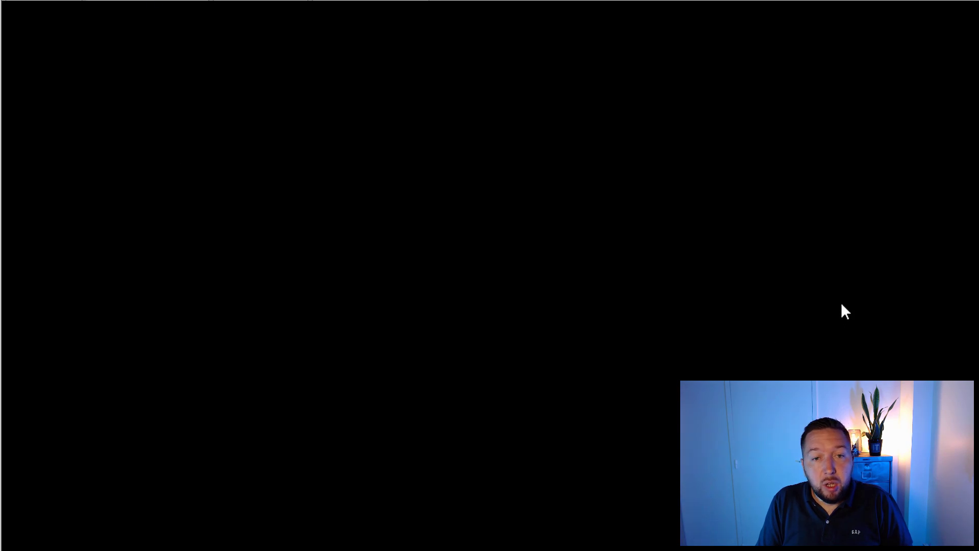